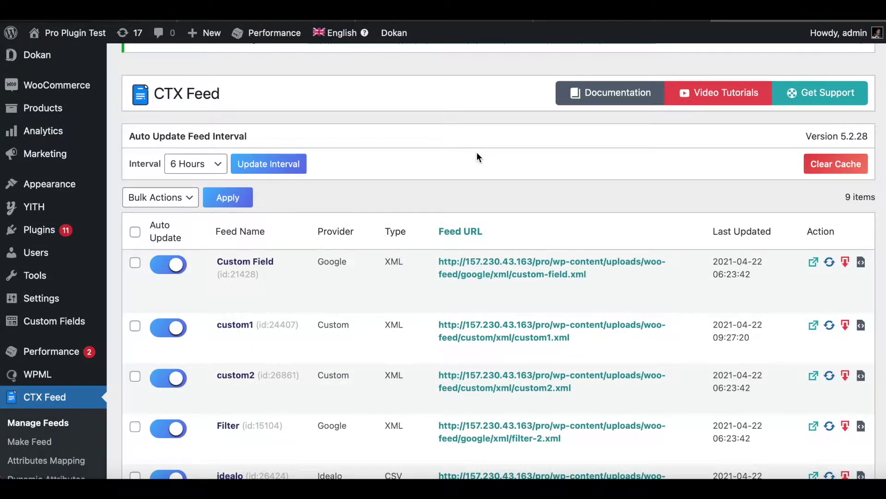
Step: Open Products > Attributes and review the global Color and Size attributes with their terms
{"action": "mouse_move", "coordinate": [32, 111]}
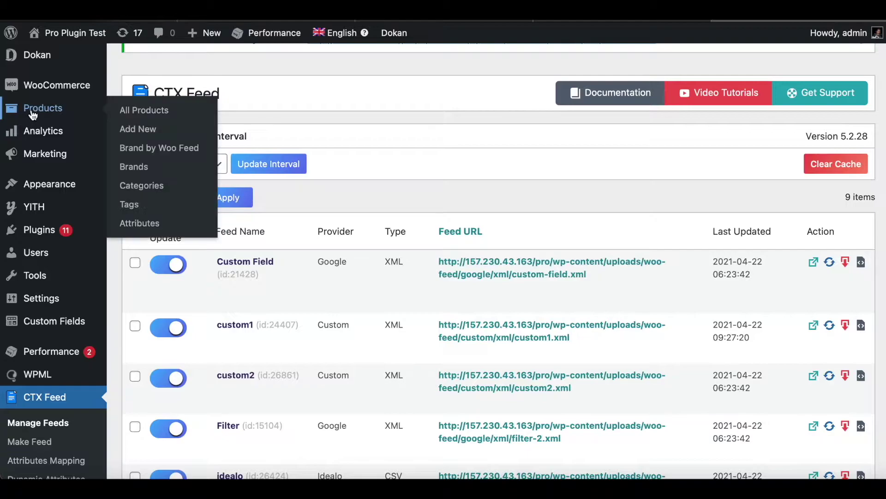
{"action": "left_click", "coordinate": [143, 224]}
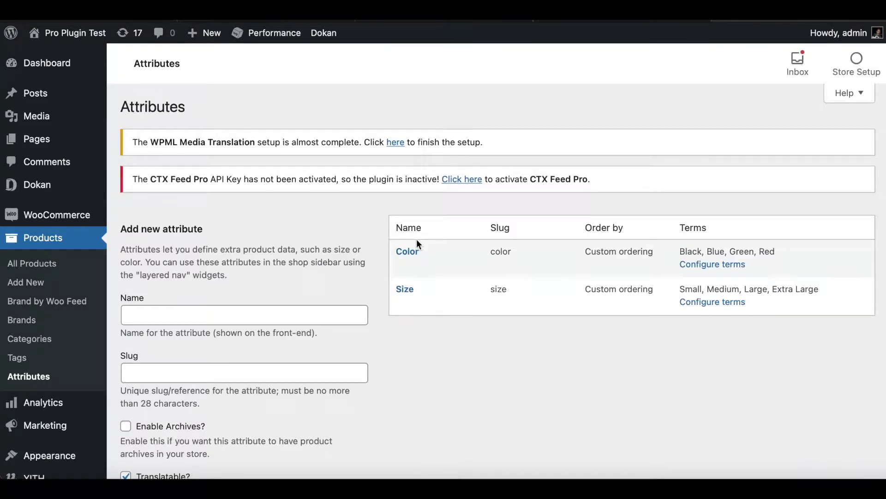
{"action": "scroll", "coordinate": [437, 364], "scroll_direction": "down", "scroll_amount": 2}
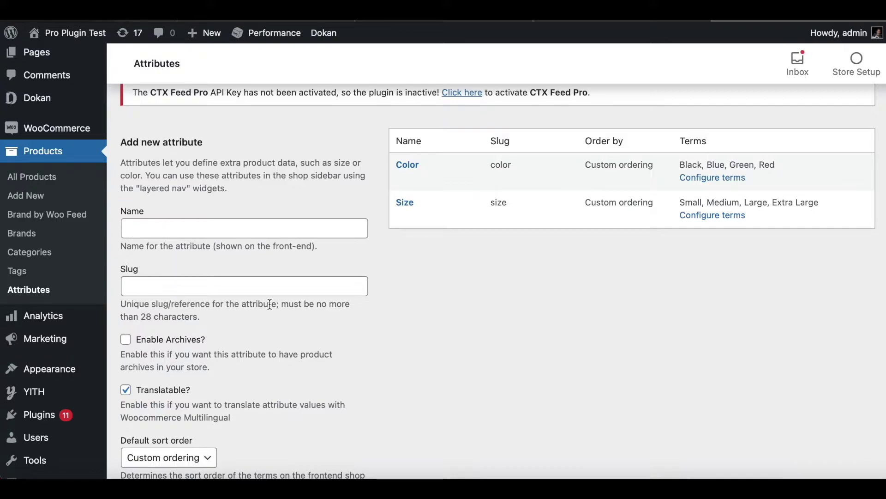
{"action": "scroll", "coordinate": [446, 338], "scroll_direction": "down", "scroll_amount": 3}
{"action": "scroll", "coordinate": [338, 347], "scroll_direction": "down", "scroll_amount": 2}
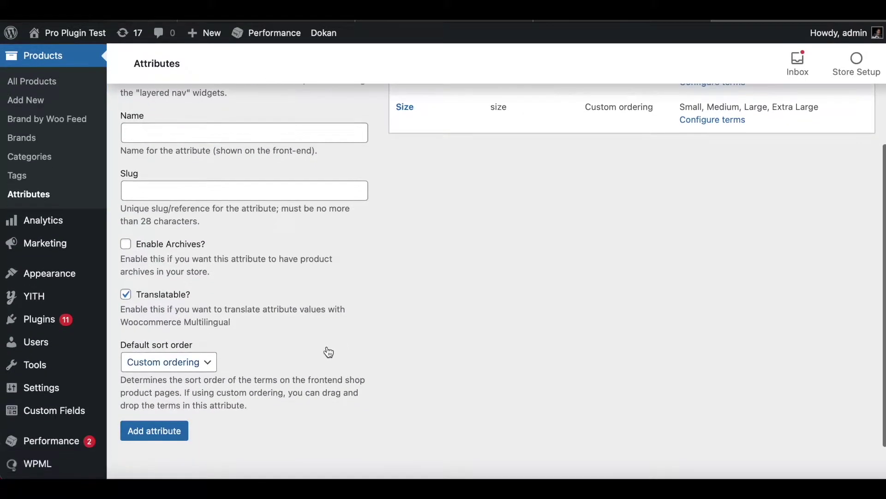
{"action": "scroll", "coordinate": [461, 251], "scroll_direction": "up", "scroll_amount": 3}
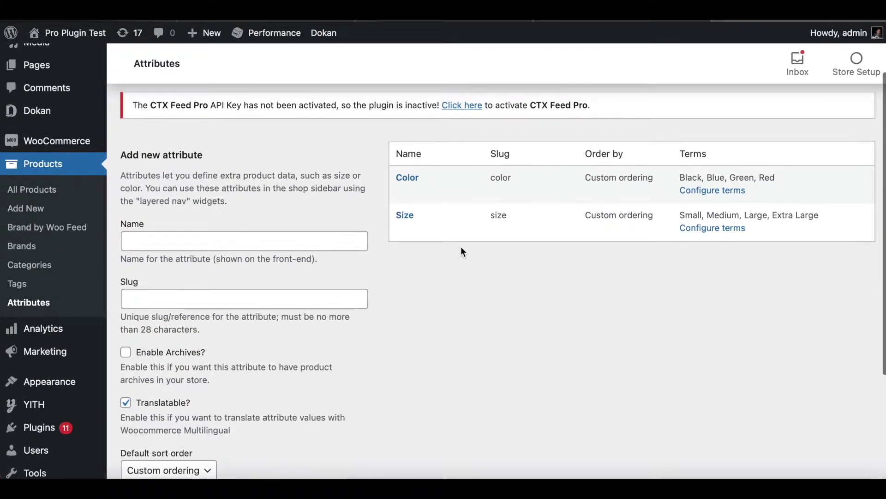
{"action": "scroll", "coordinate": [461, 246], "scroll_direction": "down", "scroll_amount": 1}
{"action": "mouse_move", "coordinate": [455, 152]}
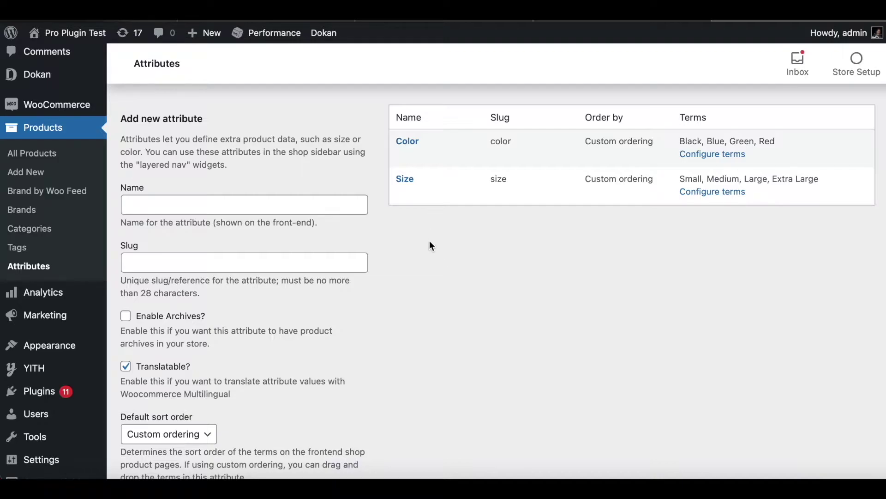
Step: Open Winter Short Sleeve hoodie from All Products and show its Product data Attributes tab
{"action": "left_click", "coordinate": [38, 158]}
{"action": "scroll", "coordinate": [489, 159], "scroll_direction": "down", "scroll_amount": 4}
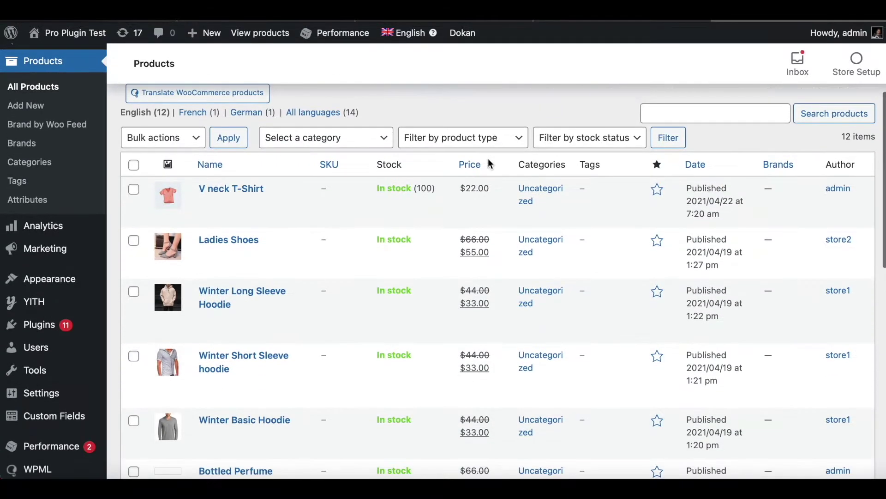
{"action": "scroll", "coordinate": [489, 158], "scroll_direction": "down", "scroll_amount": 2}
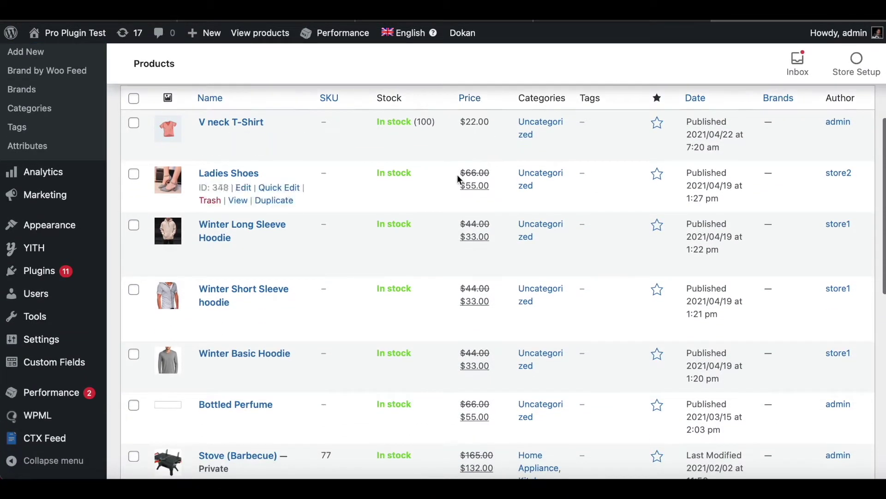
{"action": "left_click", "coordinate": [252, 294]}
{"action": "scroll", "coordinate": [351, 357], "scroll_direction": "down", "scroll_amount": 3}
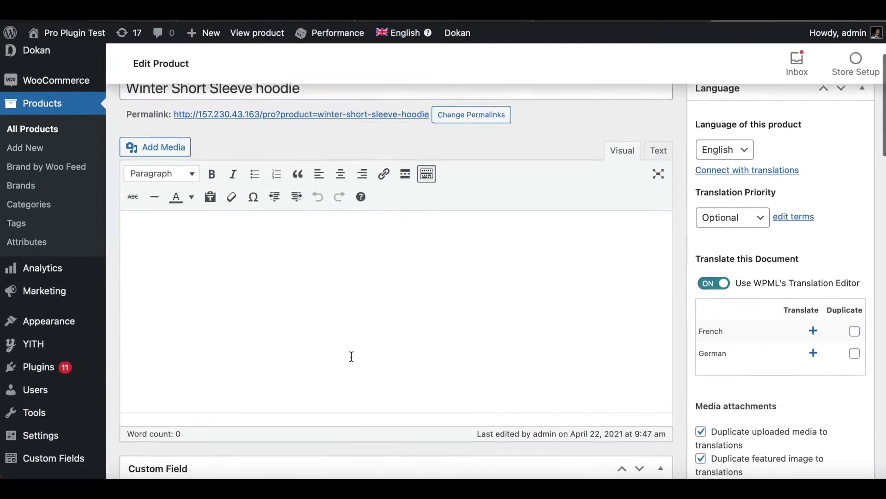
{"action": "scroll", "coordinate": [351, 357], "scroll_direction": "down", "scroll_amount": 9}
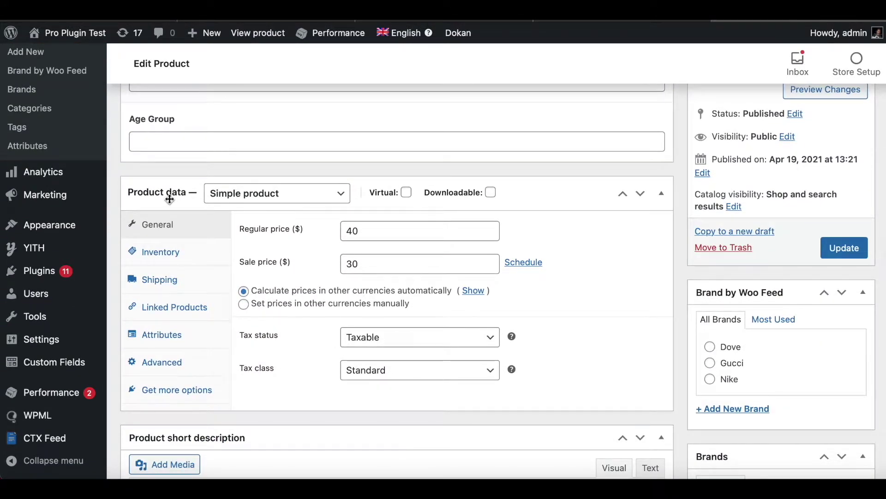
{"action": "left_click", "coordinate": [157, 341]}
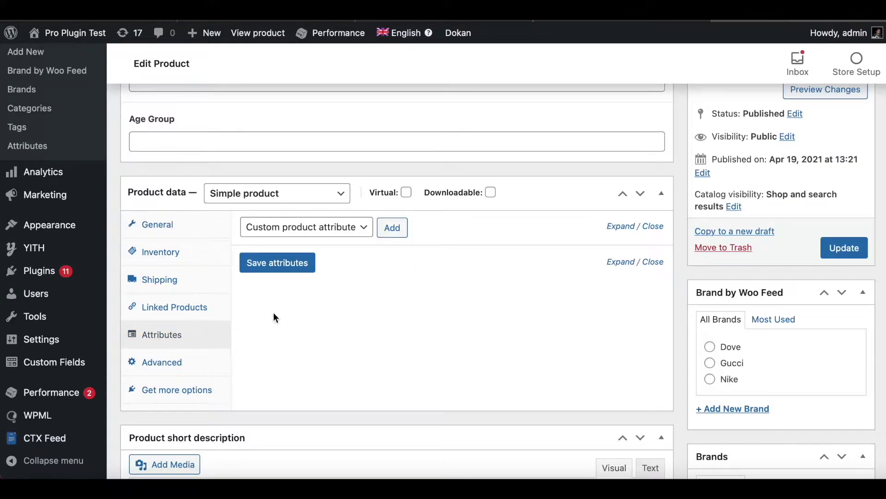
Step: Add the Color attribute to the hoodie with the Black term and save it
{"action": "left_click", "coordinate": [367, 228]}
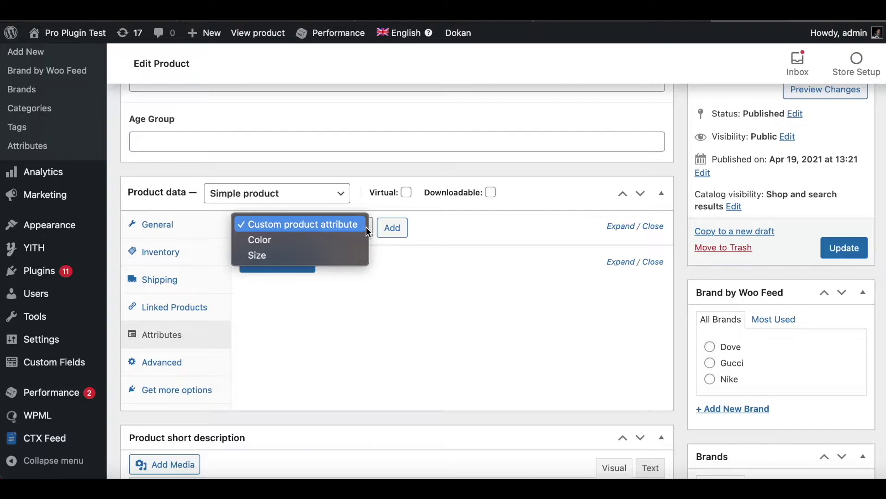
{"action": "left_click", "coordinate": [347, 244]}
{"action": "left_click", "coordinate": [393, 235]}
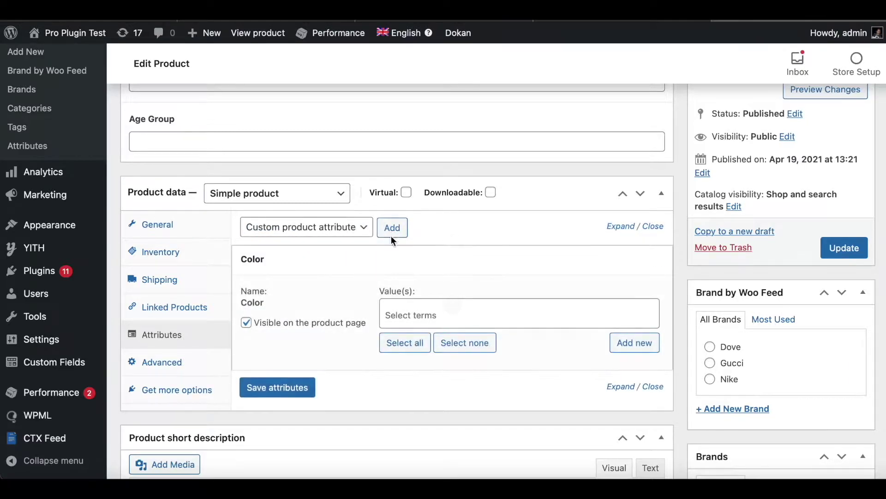
{"action": "left_click", "coordinate": [408, 314]}
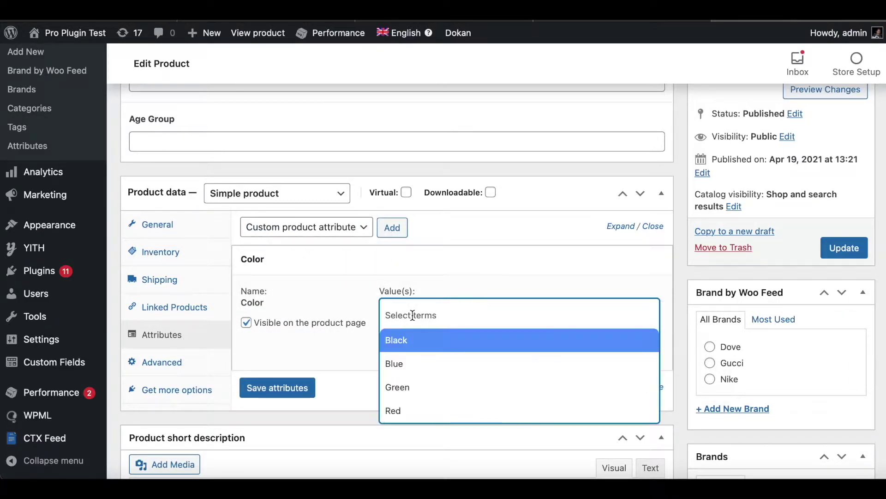
{"action": "left_click", "coordinate": [405, 343]}
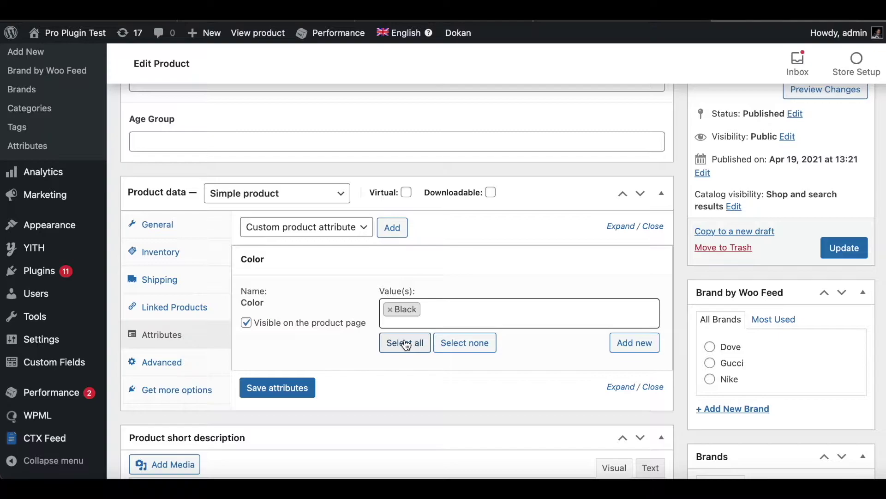
{"action": "left_click", "coordinate": [448, 313]}
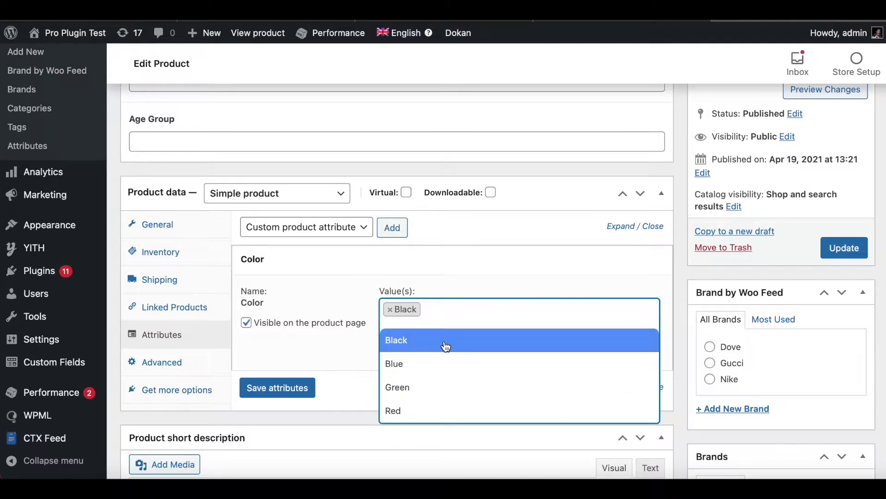
{"action": "left_click", "coordinate": [358, 353]}
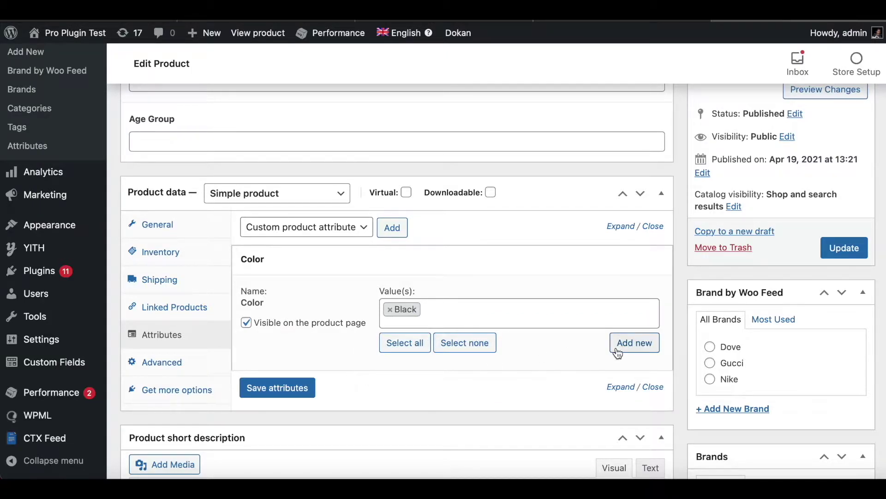
{"action": "left_click", "coordinate": [286, 390]}
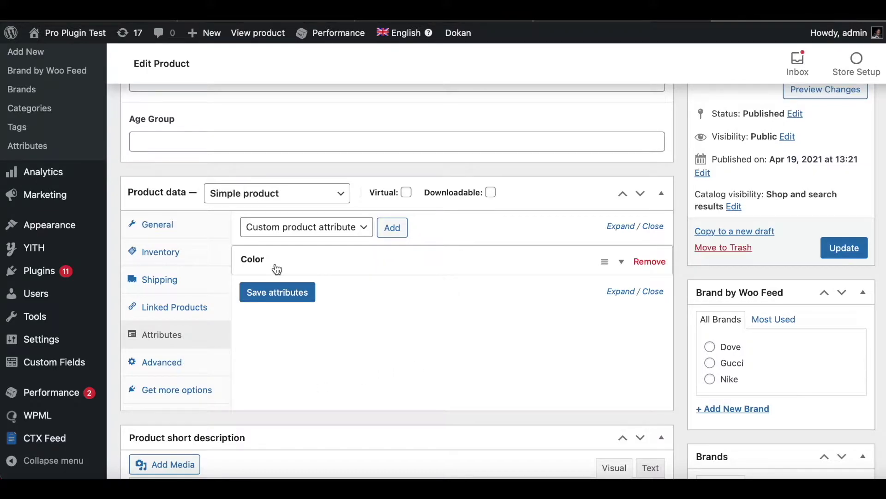
Step: Add the Size attribute with the Small term and save the attributes
{"action": "left_click", "coordinate": [368, 231]}
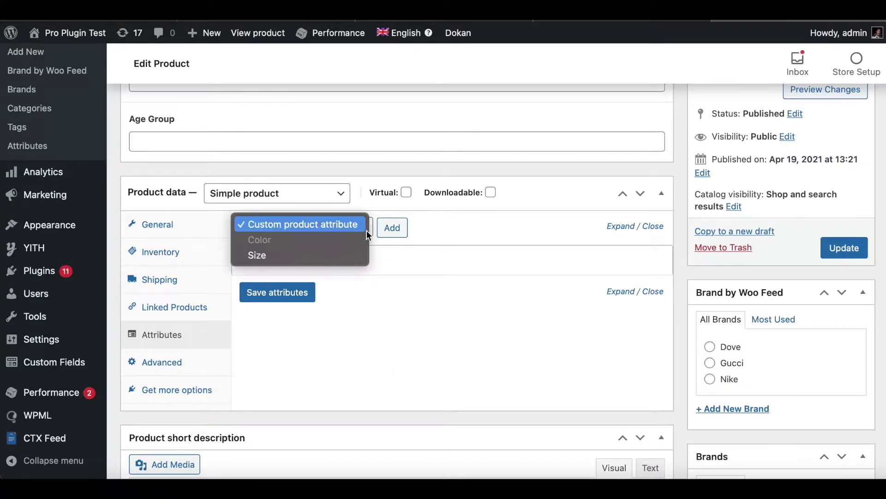
{"action": "left_click", "coordinate": [315, 257]}
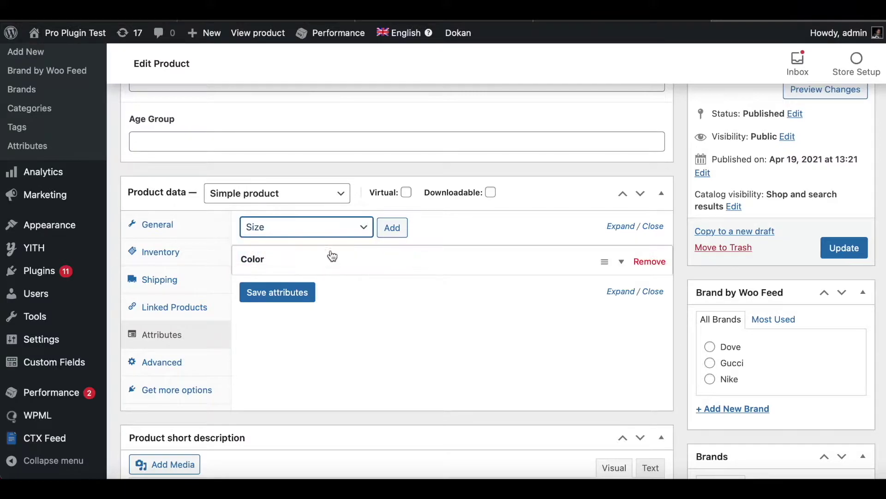
{"action": "left_click", "coordinate": [393, 228]}
{"action": "left_click", "coordinate": [388, 344]}
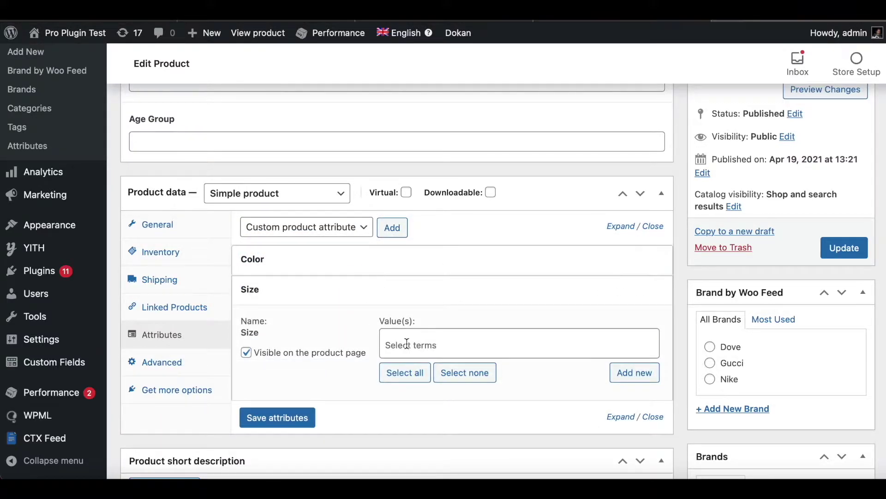
{"action": "left_click", "coordinate": [400, 368]}
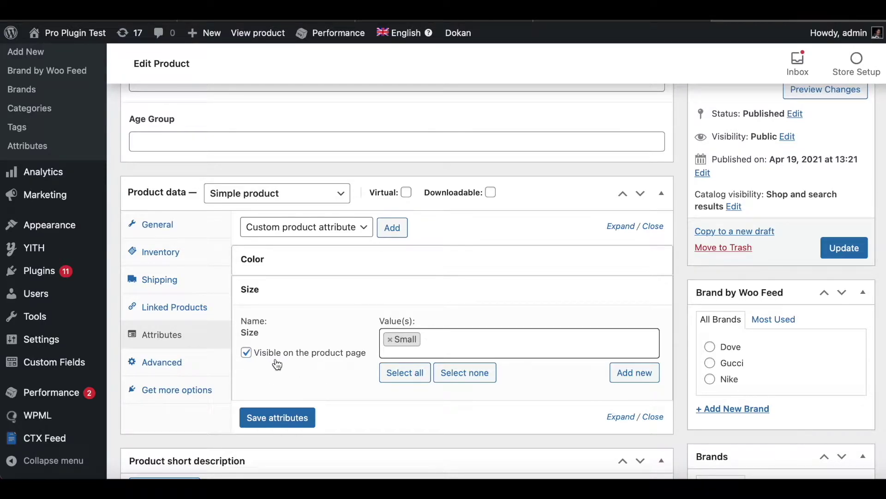
{"action": "left_click", "coordinate": [294, 417]}
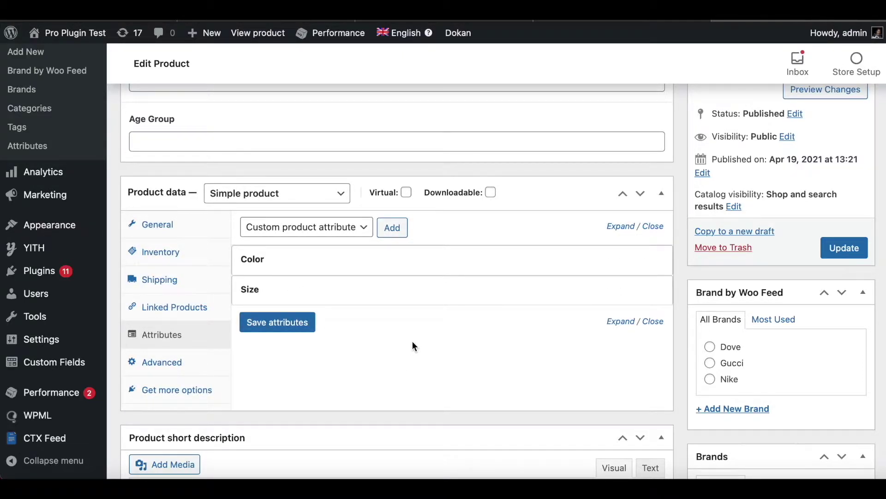
{"action": "scroll", "coordinate": [415, 346], "scroll_direction": "down", "scroll_amount": 1}
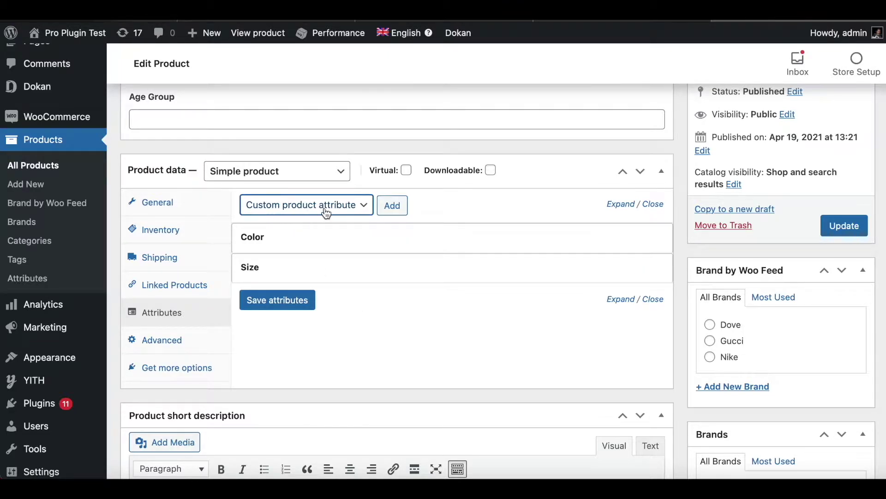
Step: Add a custom product attribute named Material with value Cotton and save the attributes
{"action": "left_click", "coordinate": [395, 212]}
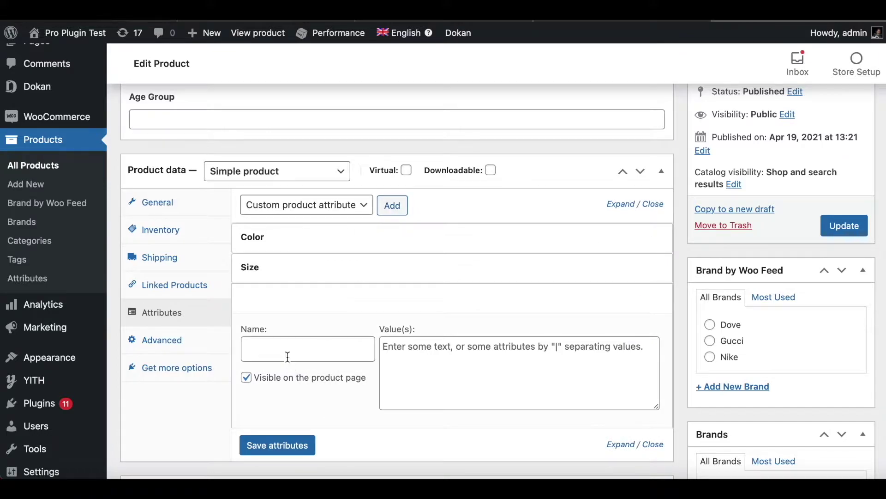
{"action": "left_click", "coordinate": [287, 352]}
{"action": "type", "text": "Mate"}
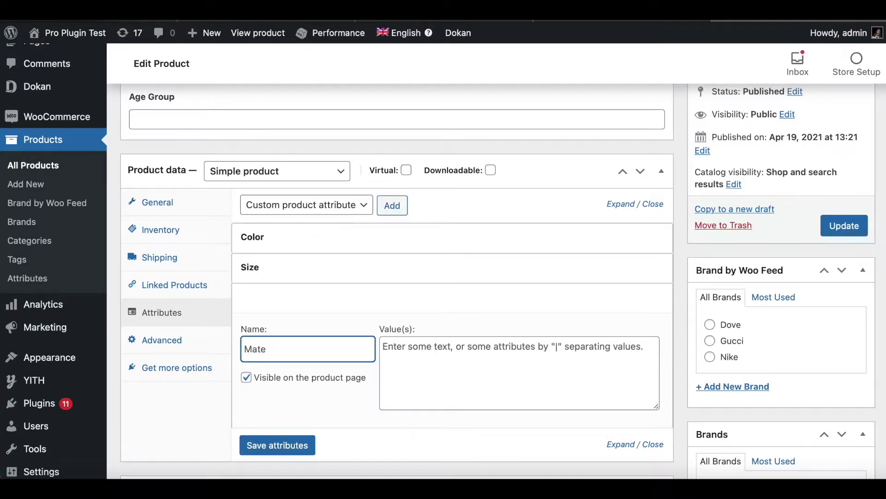
{"action": "type", "text": "rial"}
{"action": "left_click", "coordinate": [410, 354]}
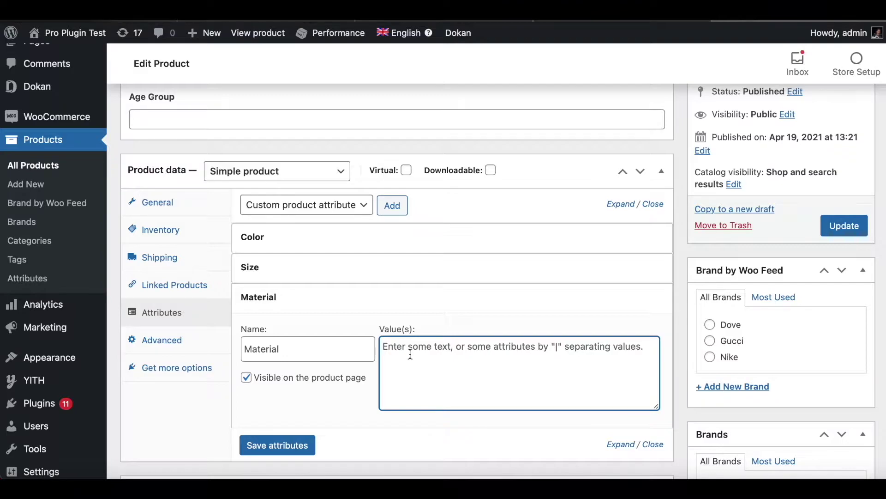
{"action": "type", "text": "Cotton"}
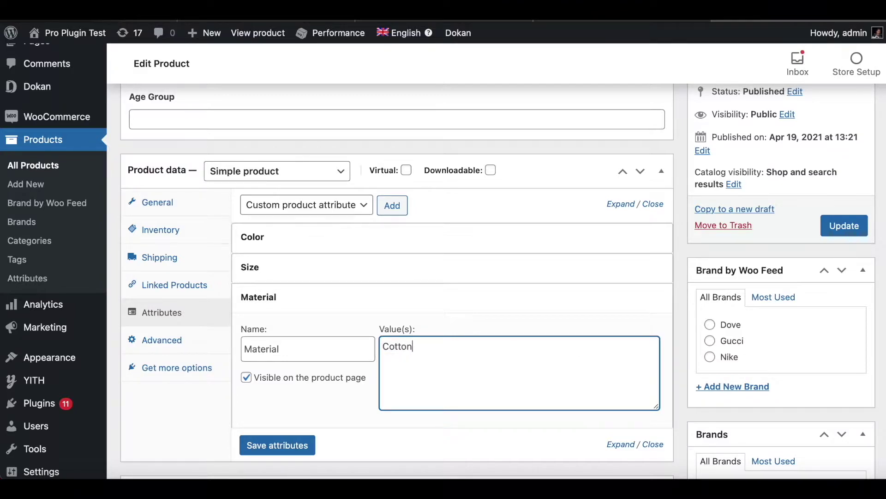
{"action": "scroll", "coordinate": [430, 430], "scroll_direction": "down", "scroll_amount": 1}
{"action": "left_click", "coordinate": [277, 397]}
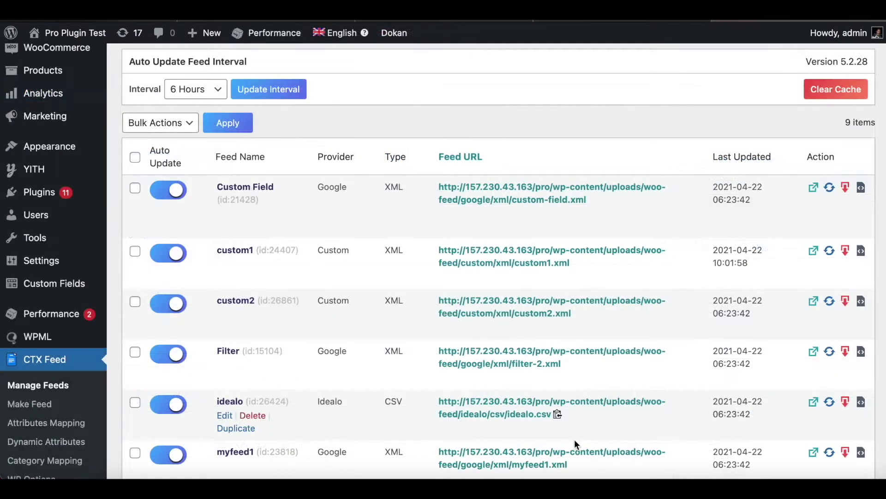
Step: Edit the custom1 feed and add a Color row mapped to the Color product attribute
{"action": "scroll", "coordinate": [417, 99], "scroll_direction": "down", "scroll_amount": 3}
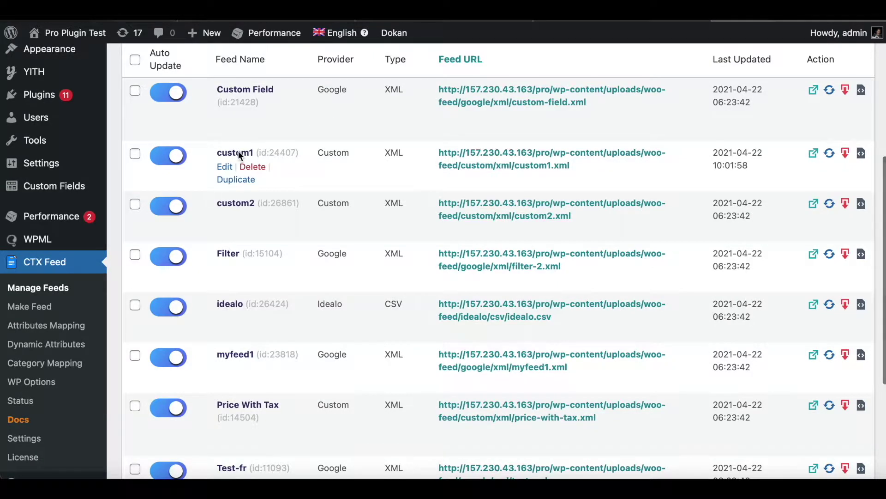
{"action": "left_click", "coordinate": [239, 152]}
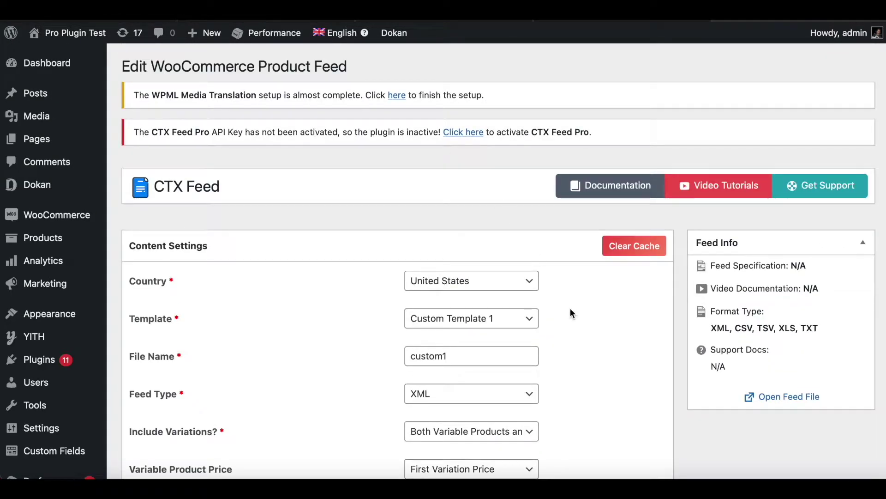
{"action": "scroll", "coordinate": [569, 309], "scroll_direction": "down", "scroll_amount": 2}
{"action": "scroll", "coordinate": [566, 314], "scroll_direction": "down", "scroll_amount": 3}
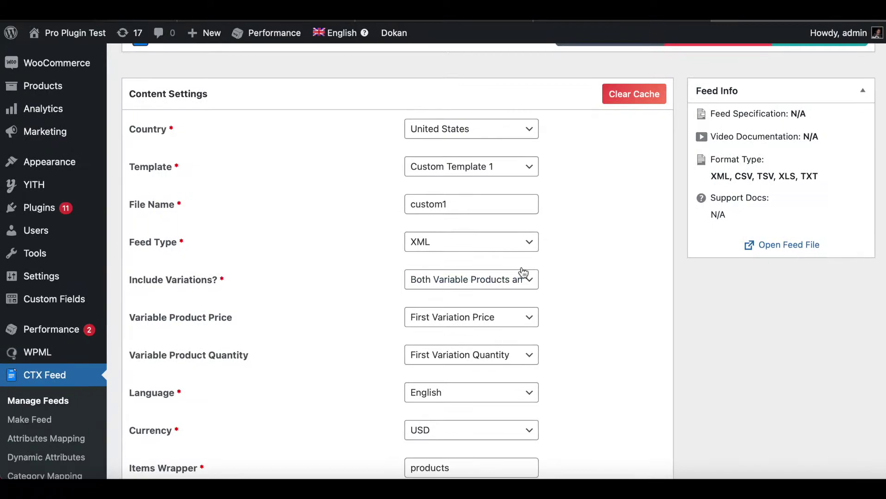
{"action": "scroll", "coordinate": [631, 236], "scroll_direction": "down", "scroll_amount": 15}
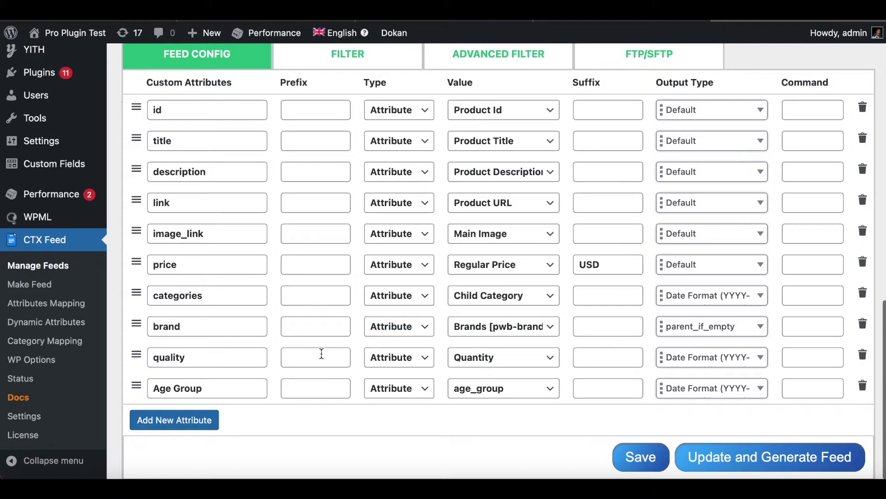
{"action": "left_click", "coordinate": [148, 421]}
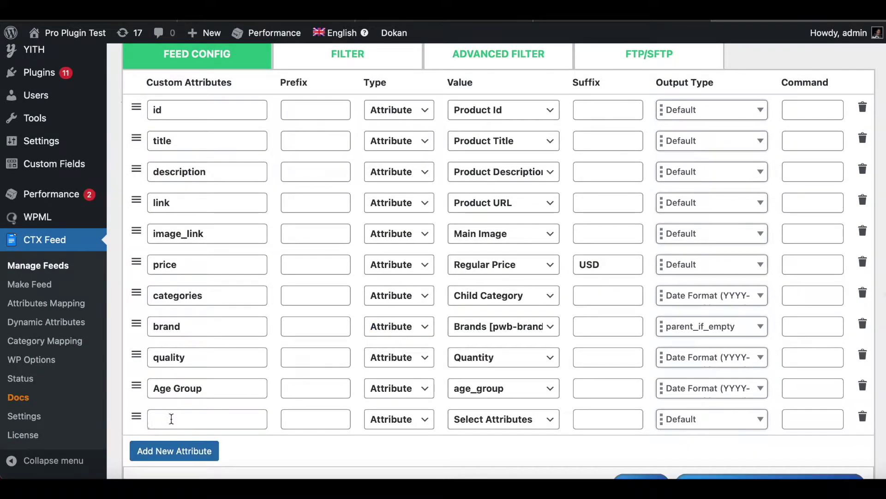
{"action": "left_click", "coordinate": [177, 418]}
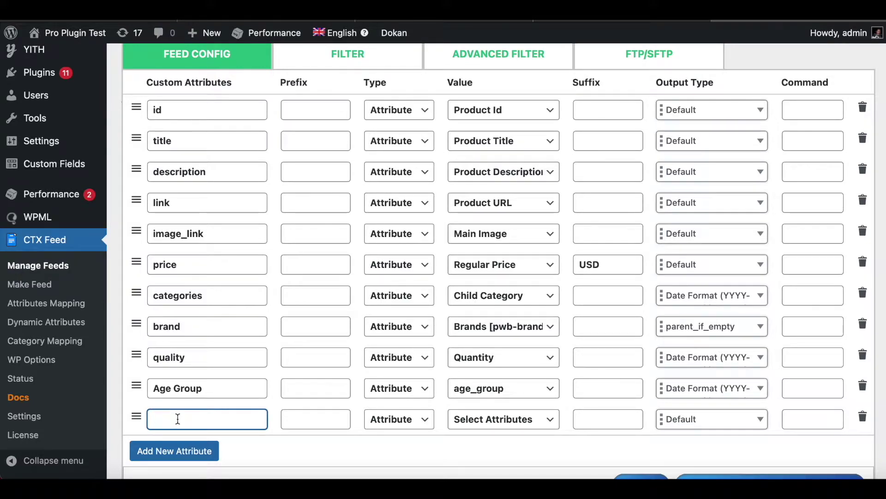
{"action": "type", "text": "Color"}
{"action": "left_click", "coordinate": [533, 420]}
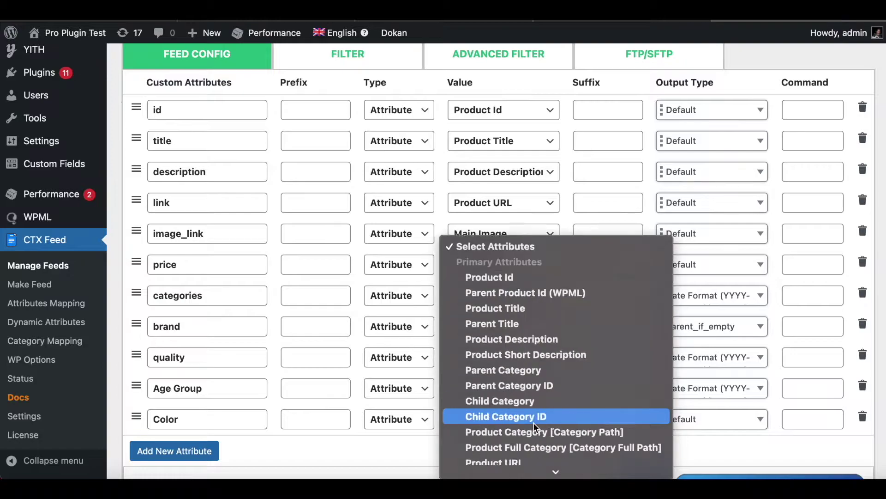
{"action": "scroll", "coordinate": [533, 422], "scroll_direction": "down", "scroll_amount": 15}
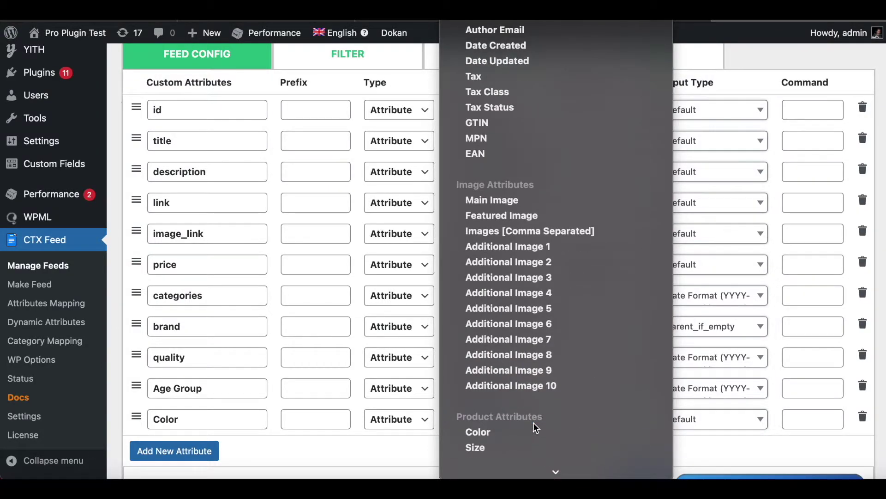
{"action": "left_click", "coordinate": [494, 431]}
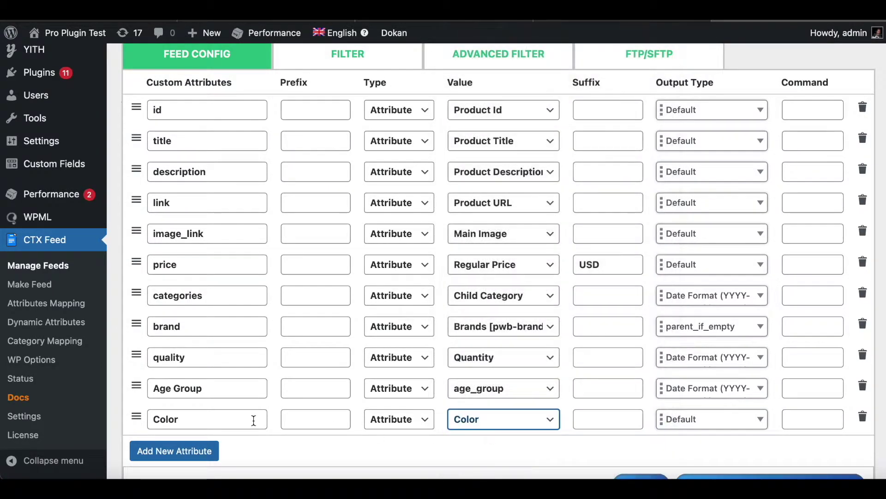
Step: Add a Size row mapped to the Size product attribute
{"action": "left_click", "coordinate": [155, 452]}
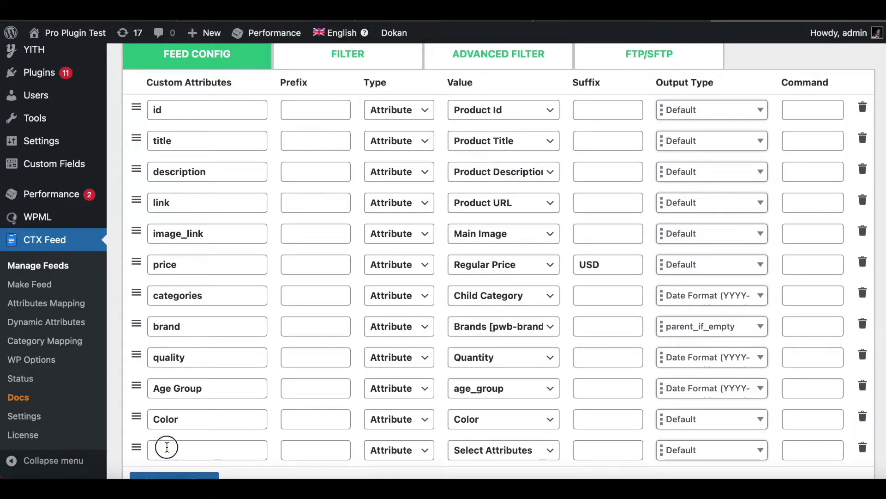
{"action": "left_click", "coordinate": [164, 450]}
{"action": "scroll", "coordinate": [166, 448], "scroll_direction": "down", "scroll_amount": 1}
{"action": "type", "text": "Size"}
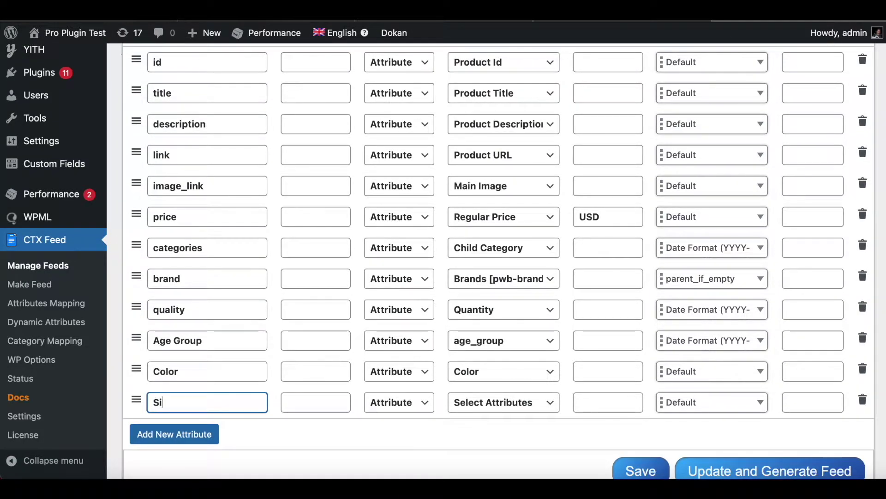
{"action": "left_click", "coordinate": [506, 410]}
{"action": "scroll", "coordinate": [524, 404], "scroll_direction": "down", "scroll_amount": 10}
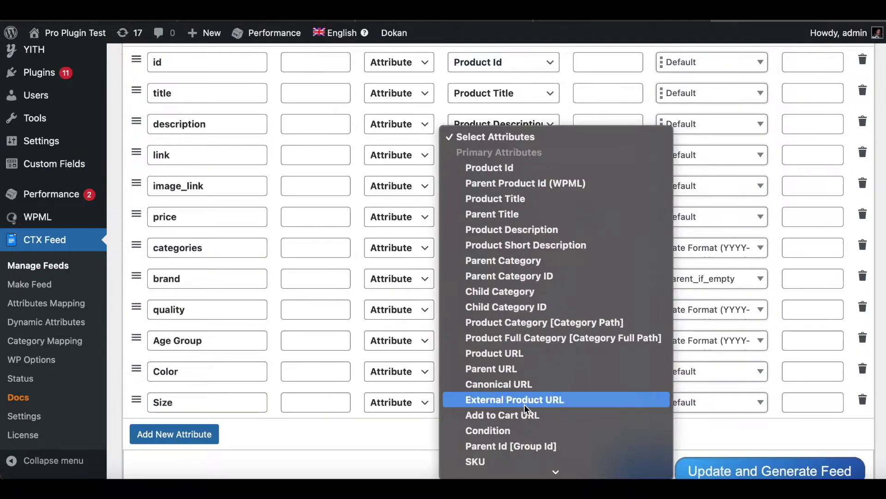
{"action": "scroll", "coordinate": [525, 404], "scroll_direction": "down", "scroll_amount": 5}
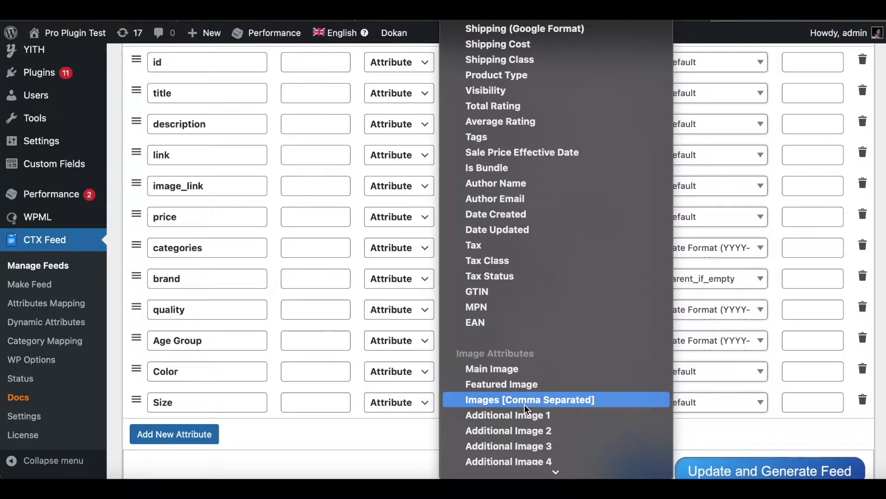
{"action": "scroll", "coordinate": [524, 404], "scroll_direction": "down", "scroll_amount": 6}
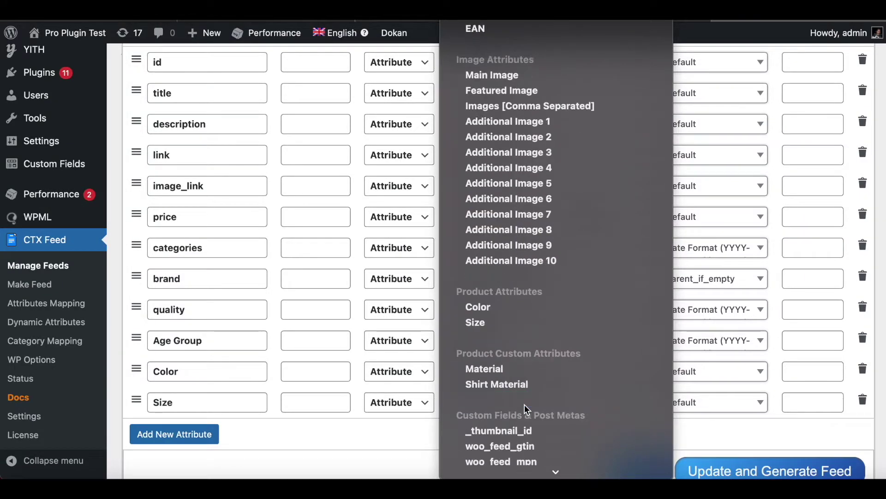
{"action": "left_click", "coordinate": [495, 322]}
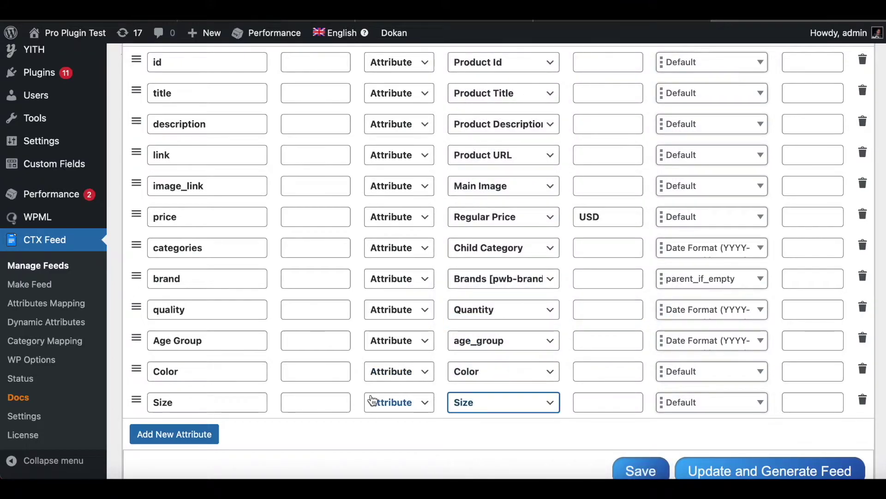
Step: Add a Material row mapped to the Material attribute and save the feed
{"action": "left_click", "coordinate": [210, 438]}
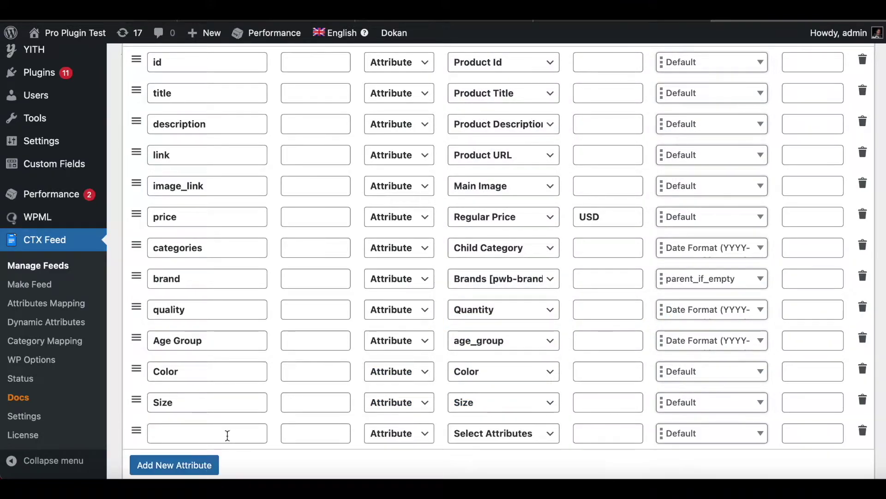
{"action": "scroll", "coordinate": [228, 433], "scroll_direction": "down", "scroll_amount": 2}
{"action": "left_click", "coordinate": [191, 393]}
{"action": "type", "text": "Material"}
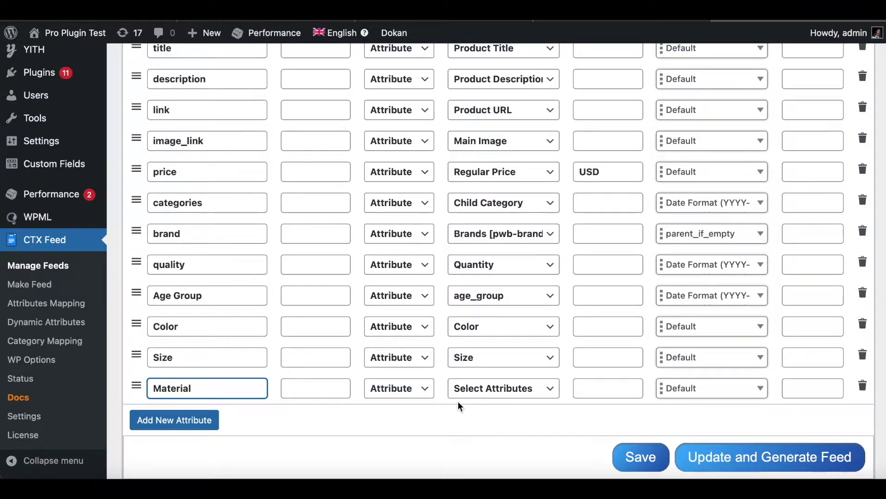
{"action": "left_click", "coordinate": [511, 387]}
{"action": "scroll", "coordinate": [512, 387], "scroll_direction": "down", "scroll_amount": 20}
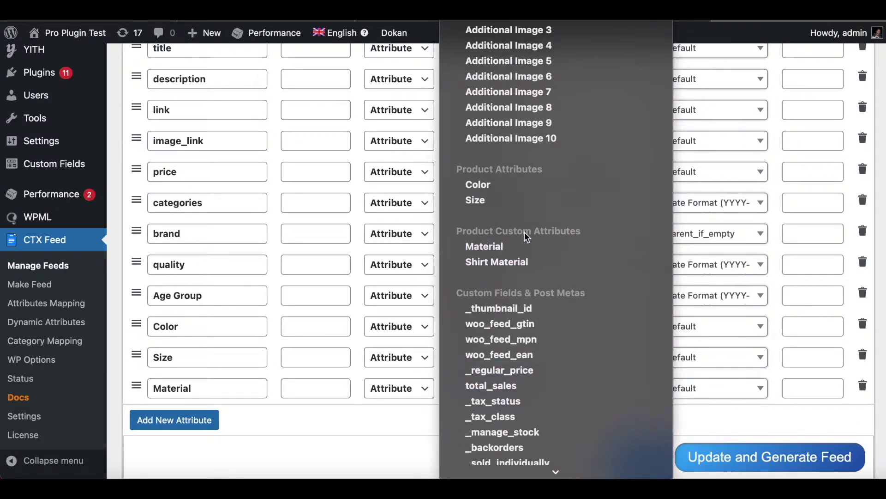
{"action": "left_click", "coordinate": [500, 247]}
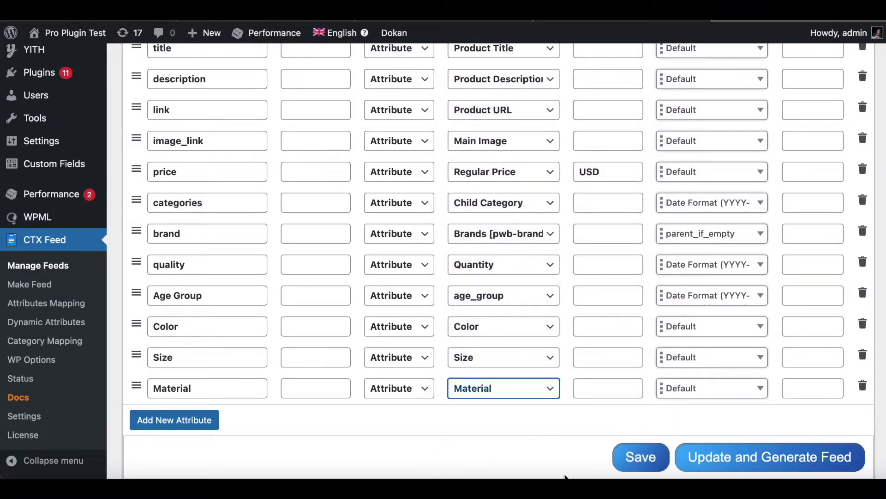
{"action": "left_click", "coordinate": [658, 457]}
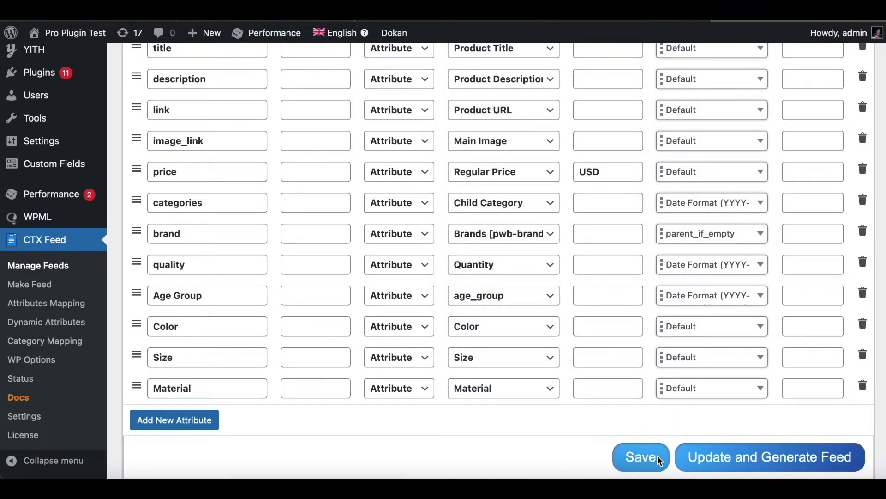
Step: Verify the Size row still maps to the Size attribute
{"action": "left_click", "coordinate": [487, 364]}
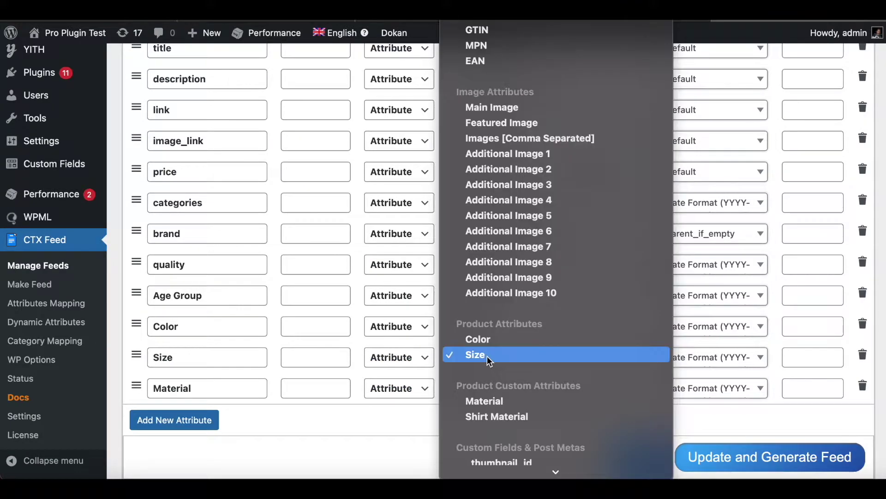
{"action": "scroll", "coordinate": [487, 356], "scroll_direction": "up", "scroll_amount": 3}
{"action": "scroll", "coordinate": [486, 356], "scroll_direction": "down", "scroll_amount": 1}
{"action": "scroll", "coordinate": [487, 356], "scroll_direction": "down", "scroll_amount": 1}
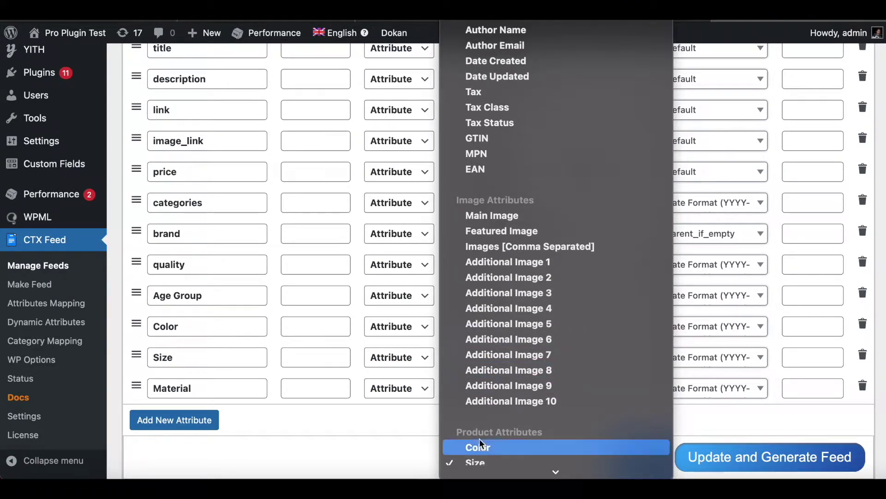
{"action": "left_click", "coordinate": [420, 431]}
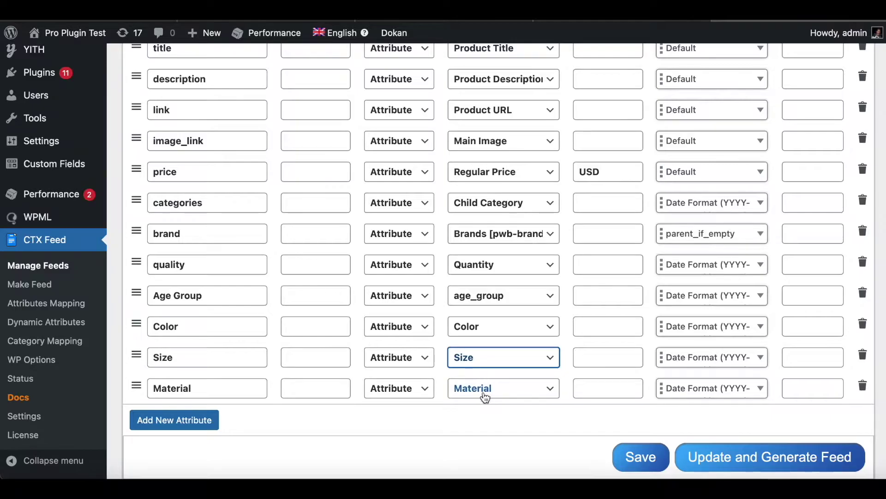
{"action": "scroll", "coordinate": [485, 390], "scroll_direction": "up", "scroll_amount": 15}
{"action": "scroll", "coordinate": [486, 400], "scroll_direction": "up", "scroll_amount": 5}
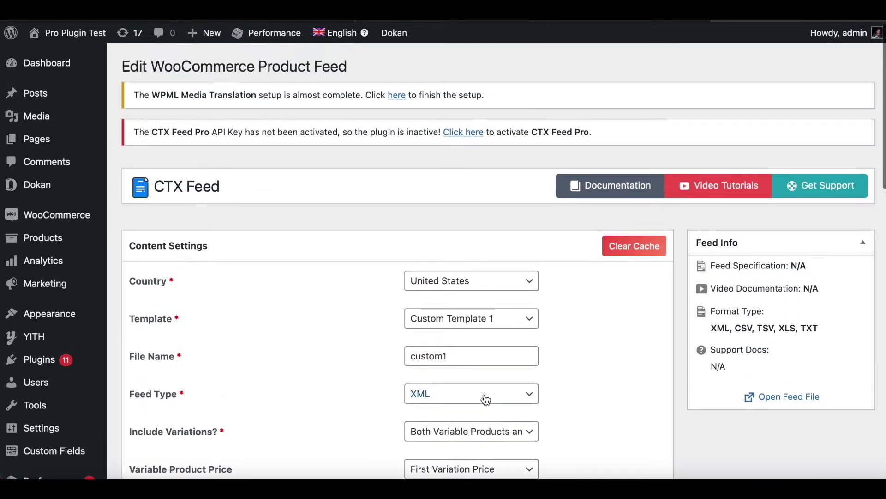
Step: Clear the custom1 feed's cache and scroll to the bottom of its edit page
{"action": "scroll", "coordinate": [489, 379], "scroll_direction": "down", "scroll_amount": 3}
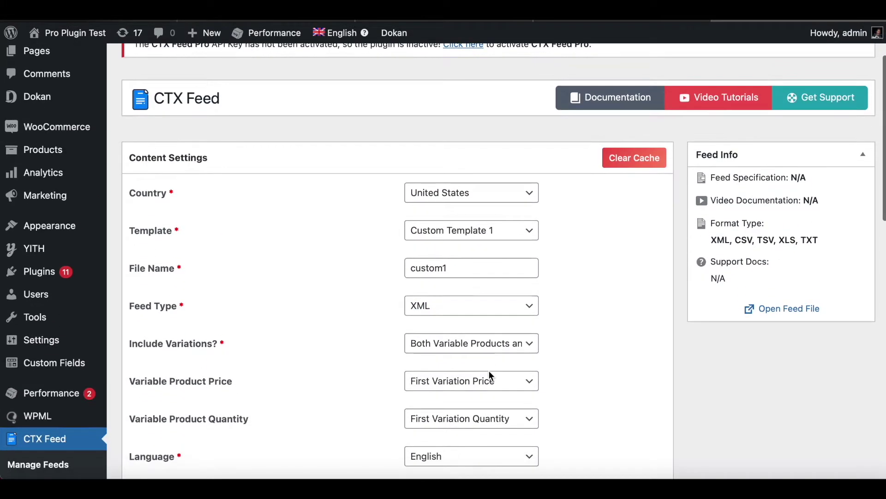
{"action": "left_click", "coordinate": [628, 164]}
{"action": "scroll", "coordinate": [602, 206], "scroll_direction": "down", "scroll_amount": 2}
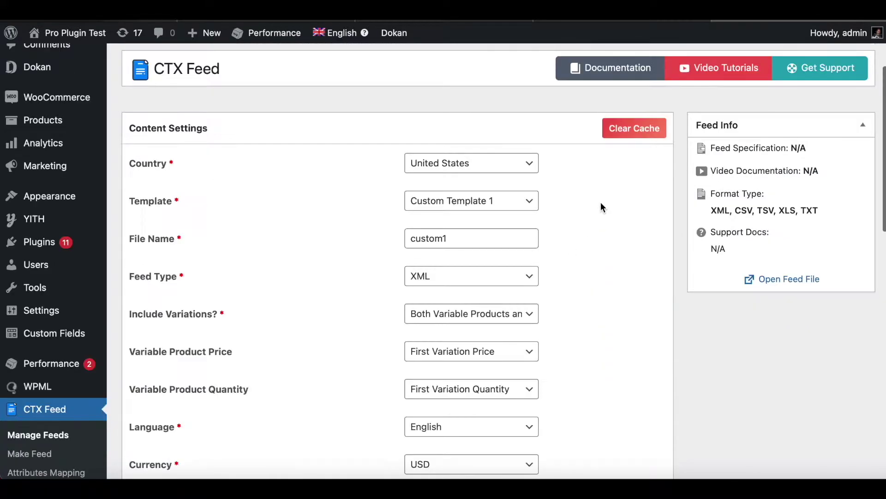
{"action": "scroll", "coordinate": [611, 265], "scroll_direction": "down", "scroll_amount": 15}
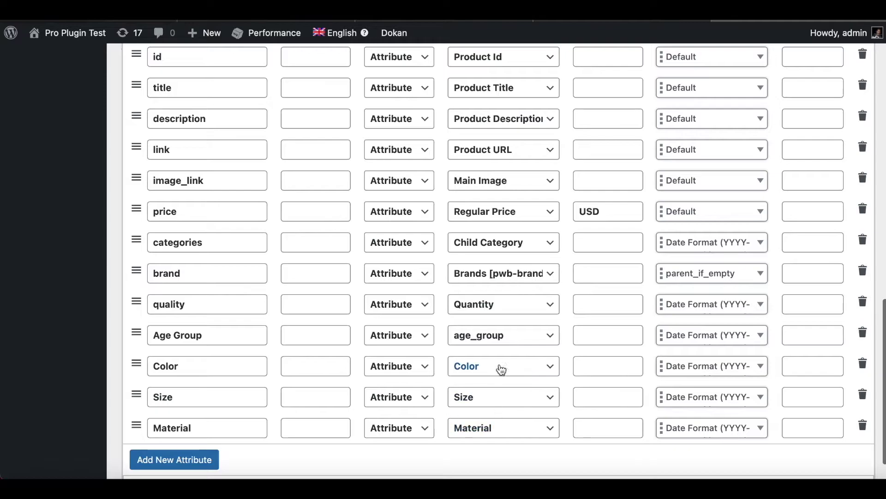
{"action": "scroll", "coordinate": [517, 425], "scroll_direction": "down", "scroll_amount": 1}
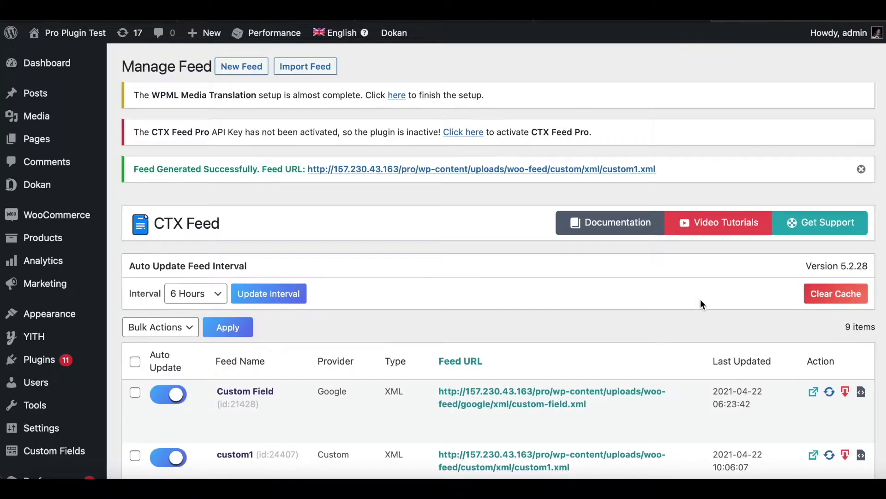
{"action": "scroll", "coordinate": [700, 300], "scroll_direction": "down", "scroll_amount": 3}
{"action": "scroll", "coordinate": [700, 299], "scroll_direction": "down", "scroll_amount": 1}
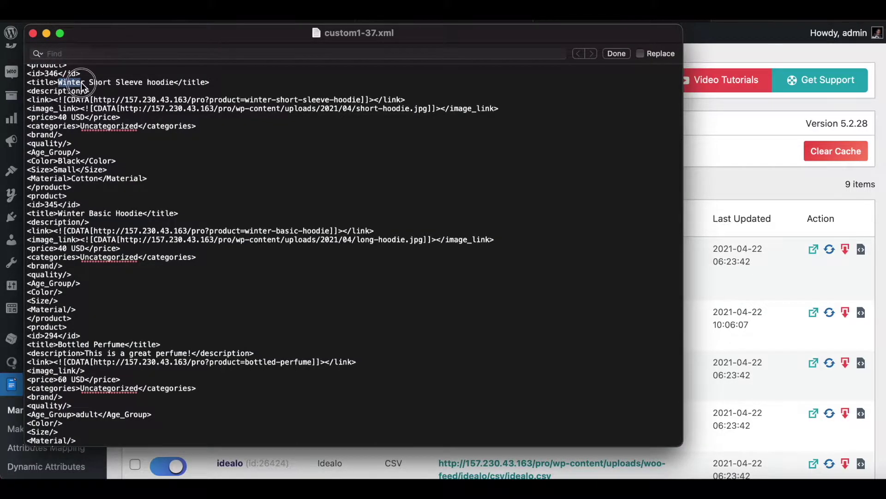
Step: Check the hoodie title, Black, Small and Cotton in custom1-37.xml, close it, and return to Products
{"action": "left_click_drag", "start_coordinate": [87, 85], "coordinate": [171, 84]}
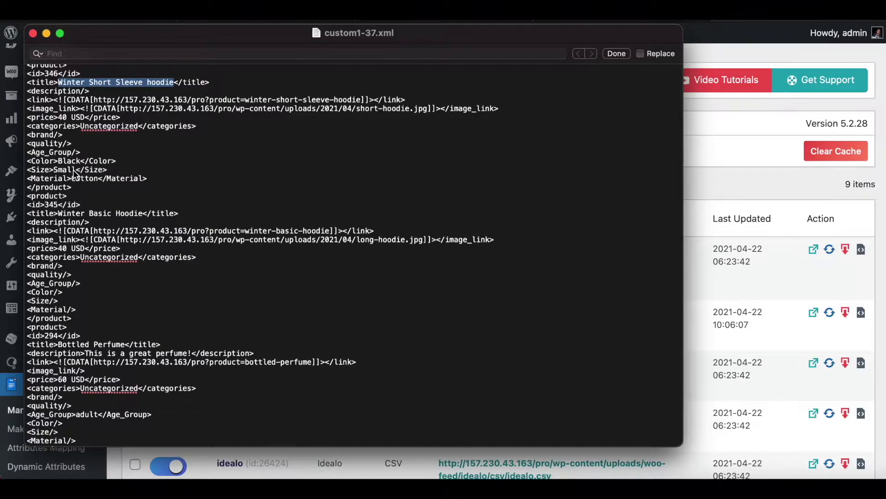
{"action": "left_click", "coordinate": [59, 161]}
{"action": "double_click", "coordinate": [59, 161]}
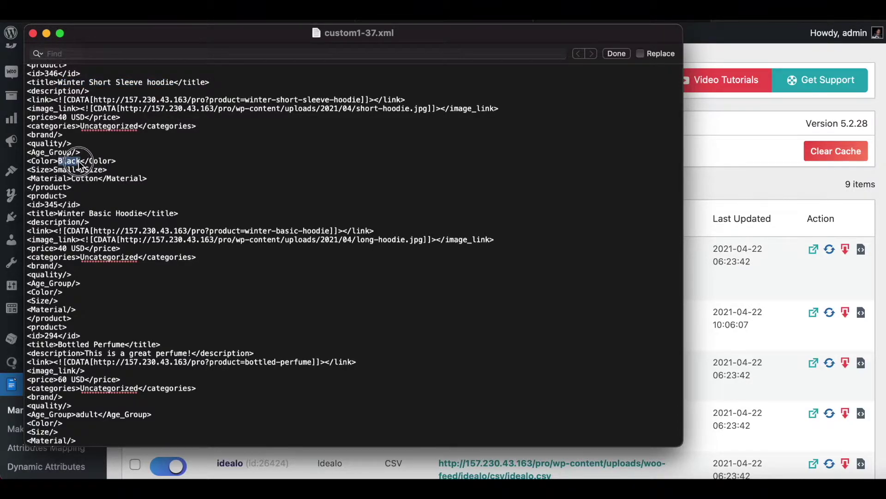
{"action": "double_click", "coordinate": [58, 170]}
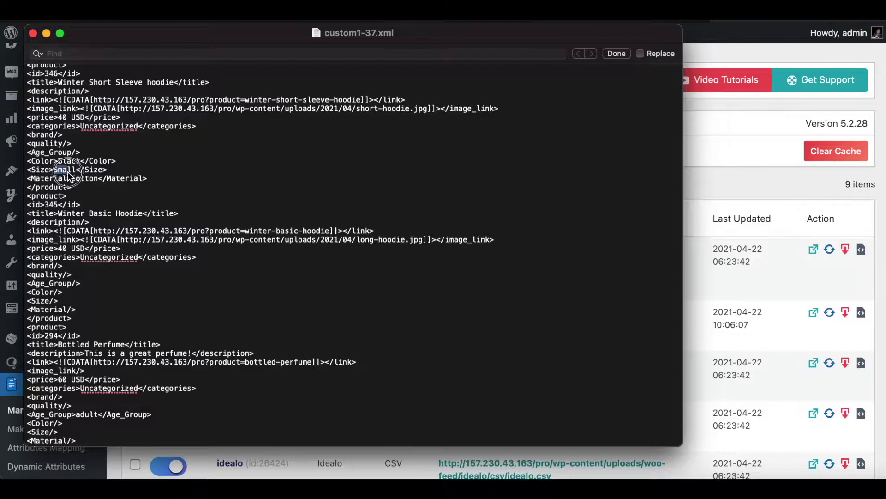
{"action": "double_click", "coordinate": [93, 179]}
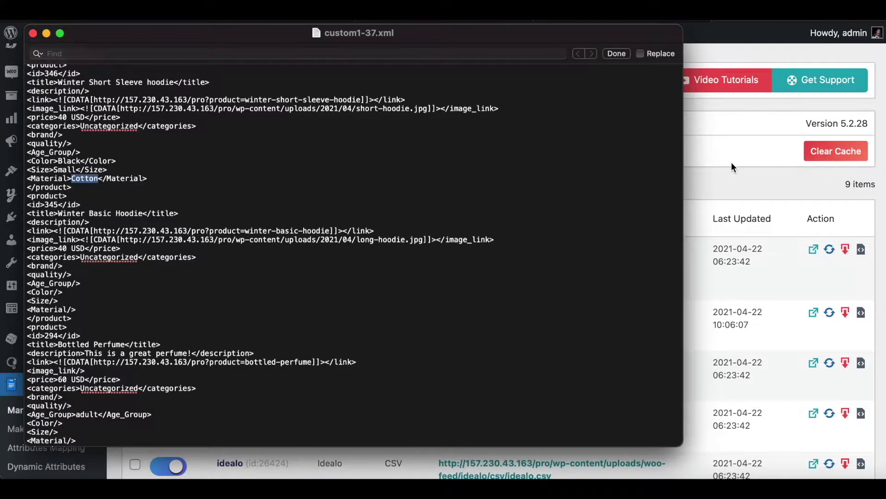
{"action": "left_click", "coordinate": [718, 172]}
{"action": "left_click", "coordinate": [56, 98]}
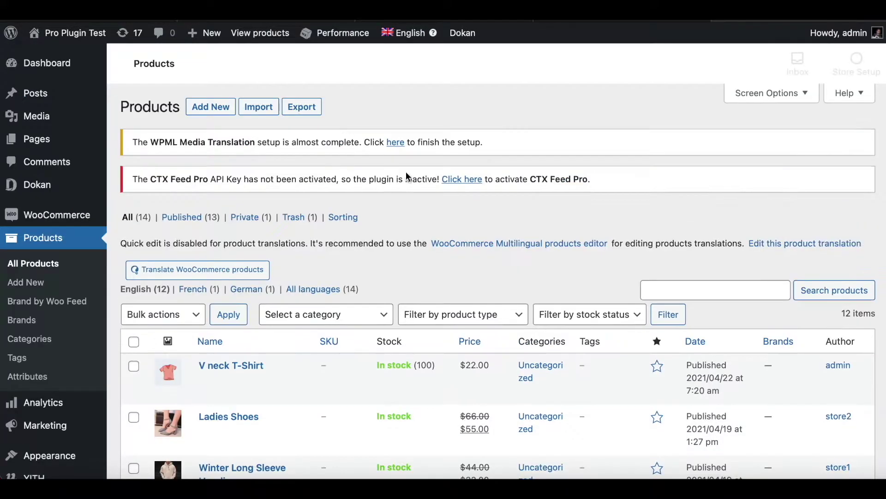
Step: Filter products to Variable product, open V neck T-Shirt and show its Attributes tab
{"action": "left_click", "coordinate": [508, 316]}
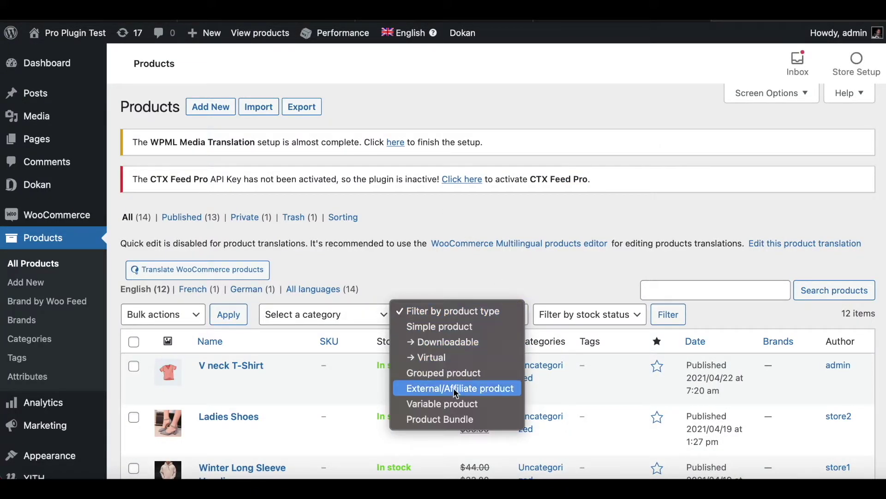
{"action": "left_click", "coordinate": [447, 405]}
{"action": "left_click", "coordinate": [667, 316]}
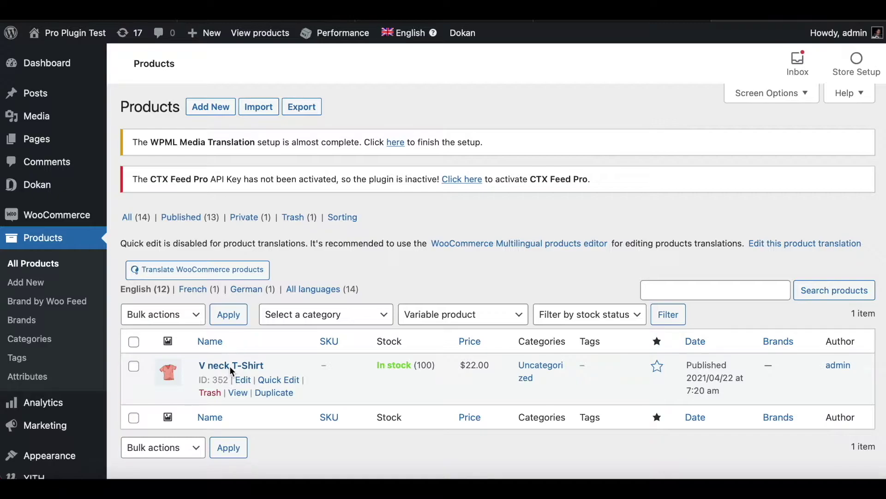
{"action": "left_click", "coordinate": [232, 370]}
{"action": "scroll", "coordinate": [489, 408], "scroll_direction": "down", "scroll_amount": 5}
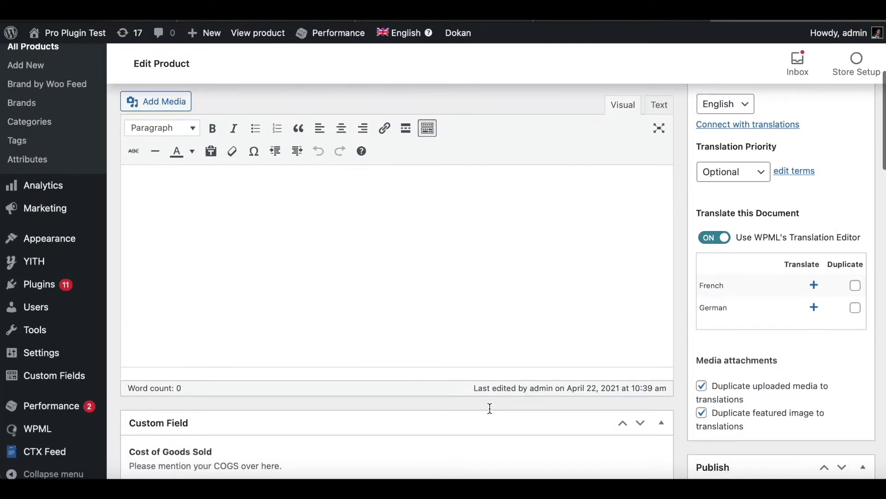
{"action": "scroll", "coordinate": [490, 409], "scroll_direction": "down", "scroll_amount": 9}
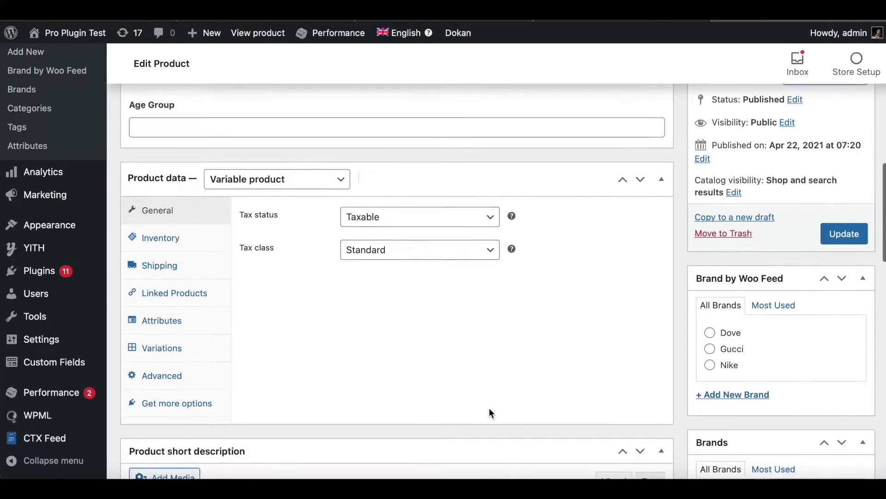
{"action": "scroll", "coordinate": [491, 413], "scroll_direction": "down", "scroll_amount": 1}
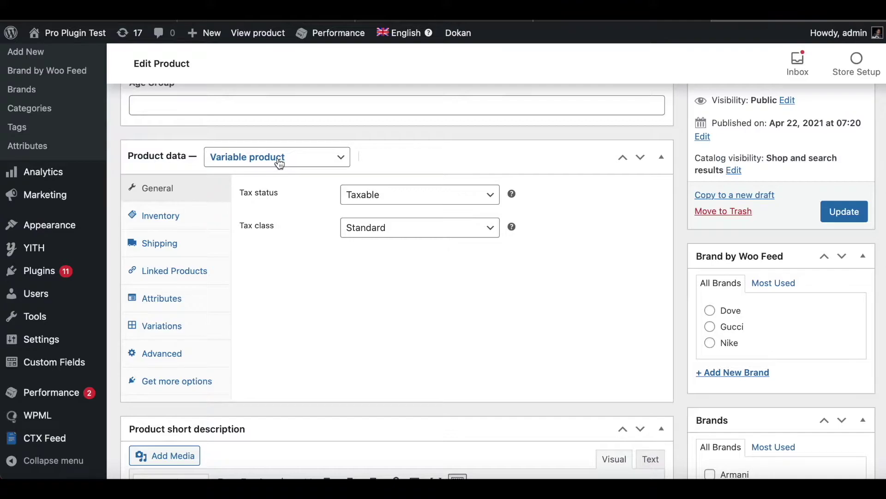
{"action": "left_click", "coordinate": [174, 300]}
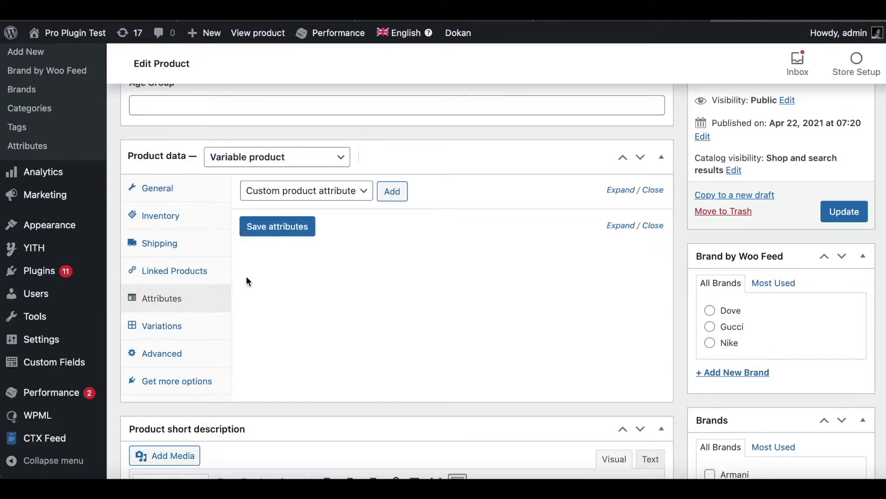
Step: Add Color with all values (Black, Blue, Green, Red), used for variations, and save
{"action": "left_click", "coordinate": [360, 200]}
{"action": "left_click", "coordinate": [332, 203]}
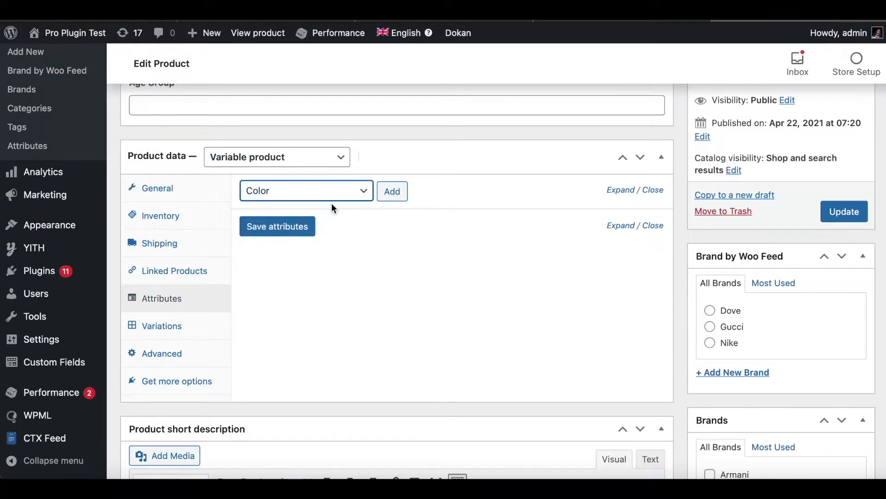
{"action": "left_click", "coordinate": [393, 191]}
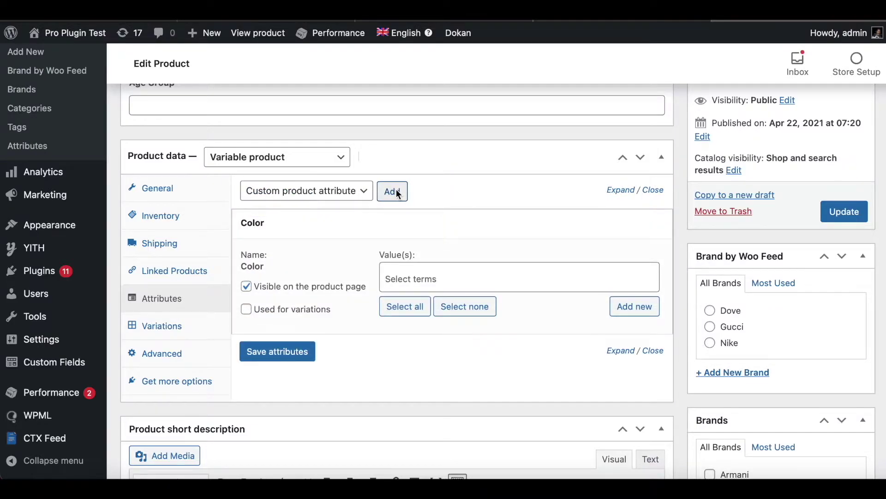
{"action": "left_click", "coordinate": [392, 279]}
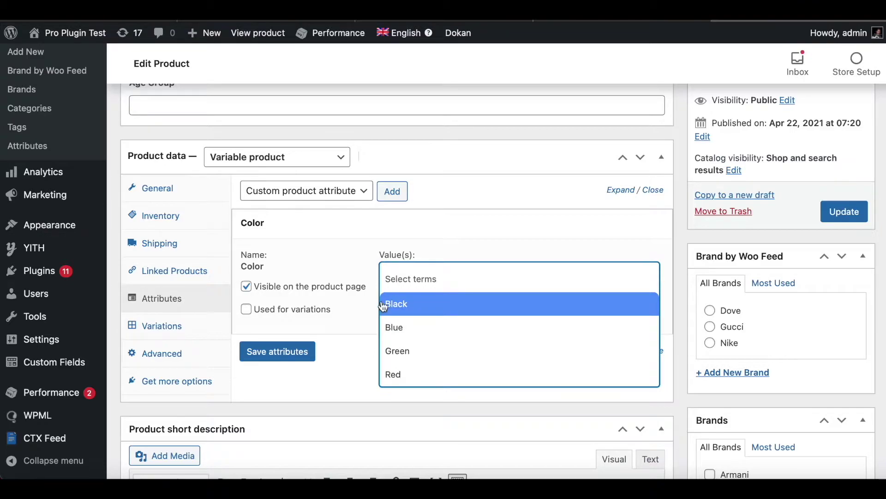
{"action": "left_click", "coordinate": [359, 316]}
{"action": "left_click", "coordinate": [404, 312]}
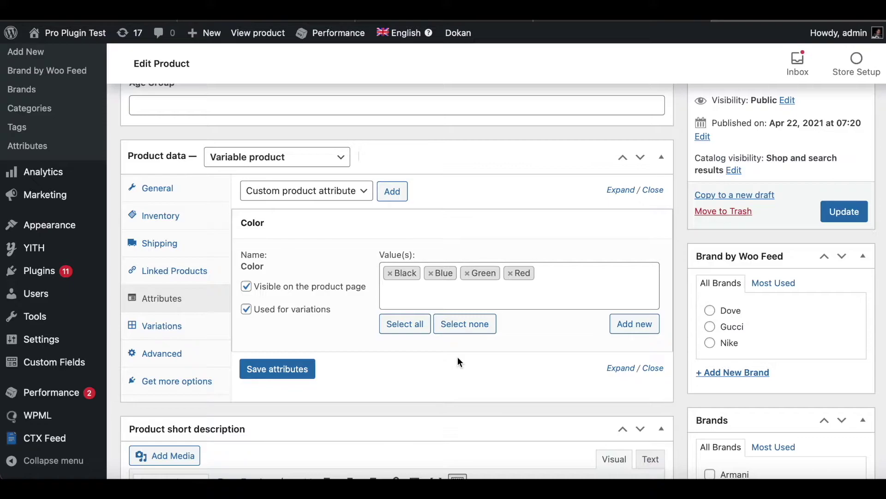
{"action": "left_click", "coordinate": [268, 374]}
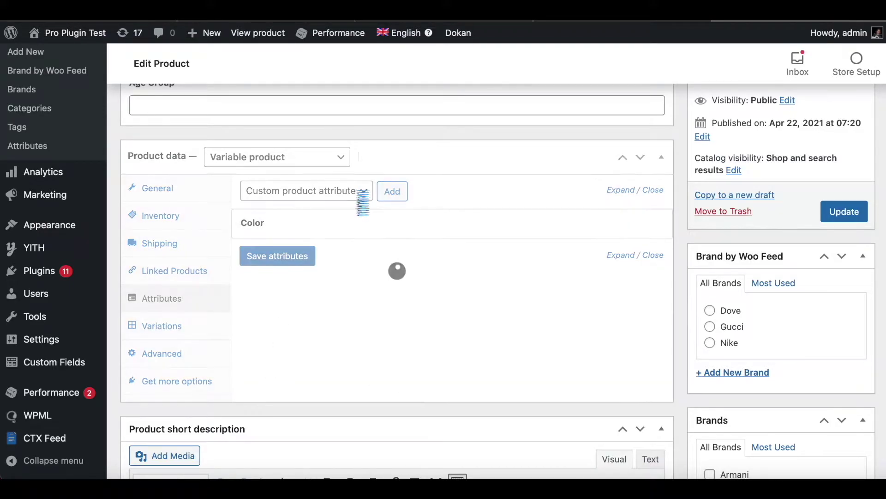
Step: Add Size with all values (Small to Extra Large), mark it used for variations, and save
{"action": "left_click", "coordinate": [330, 191]}
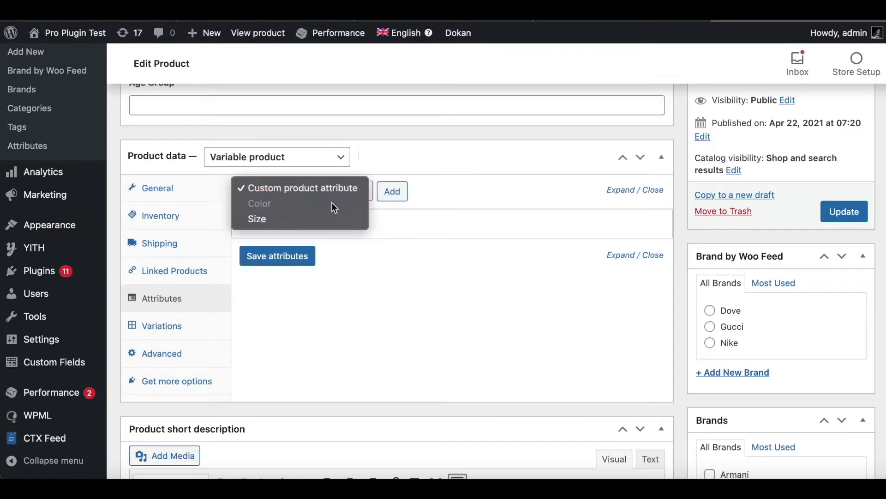
{"action": "left_click", "coordinate": [310, 223]}
{"action": "left_click", "coordinate": [396, 194]}
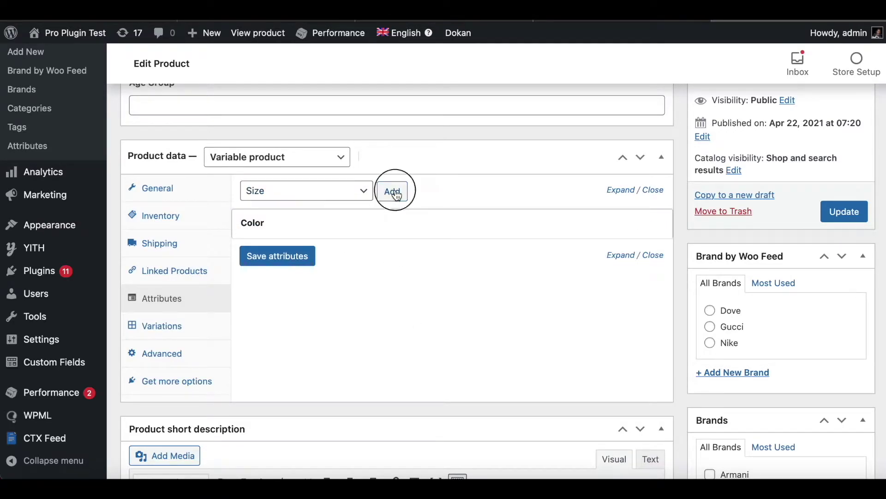
{"action": "left_click", "coordinate": [411, 348]}
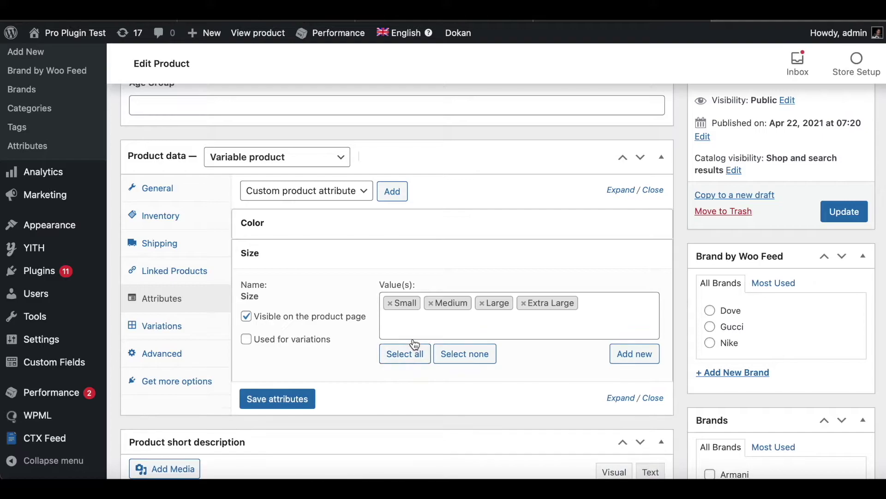
{"action": "left_click", "coordinate": [296, 400]}
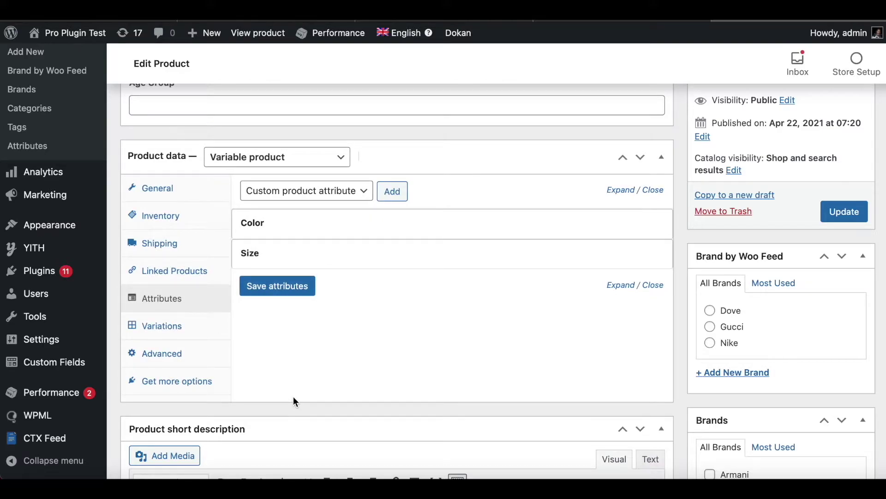
{"action": "left_click", "coordinate": [262, 252]}
{"action": "left_click", "coordinate": [247, 340]}
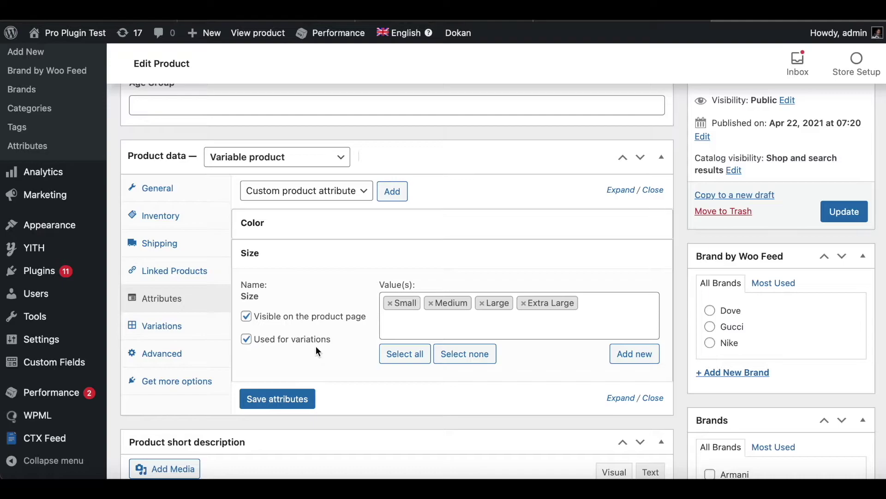
{"action": "left_click", "coordinate": [278, 398]}
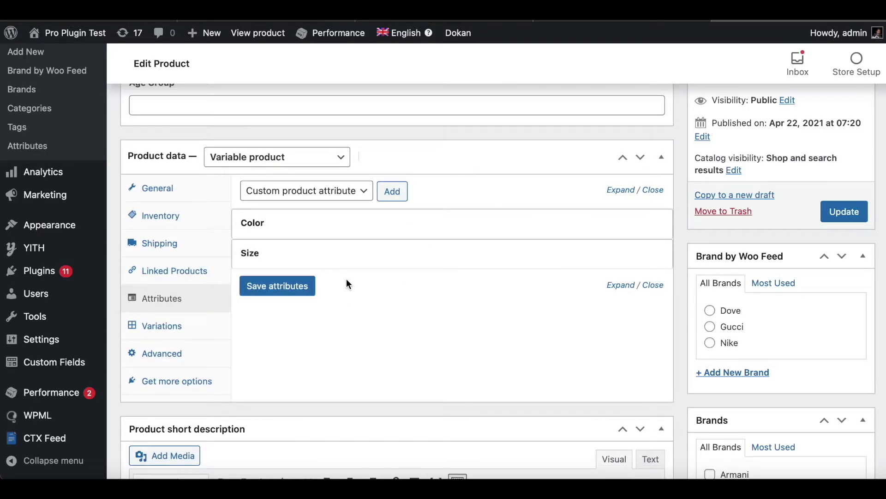
{"action": "left_click", "coordinate": [184, 326]}
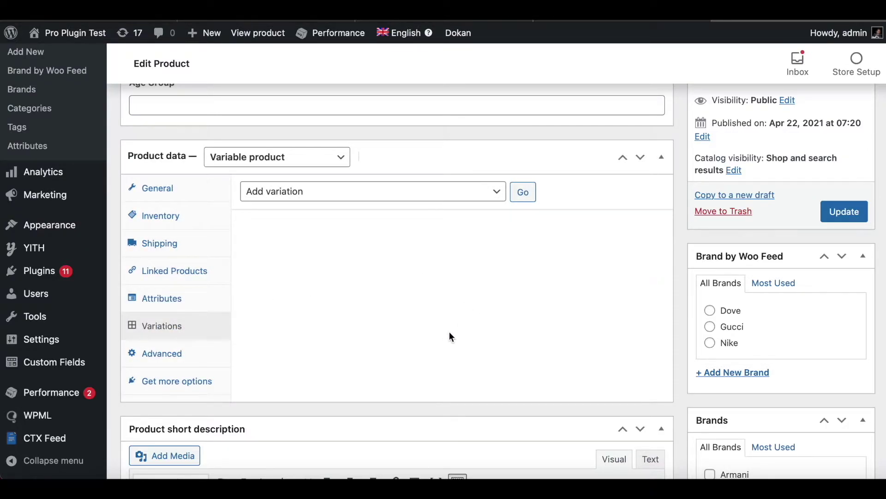
Step: Create variations from all attributes, confirm, and dismiss the '16 variations added' notice
{"action": "left_click", "coordinate": [501, 192]}
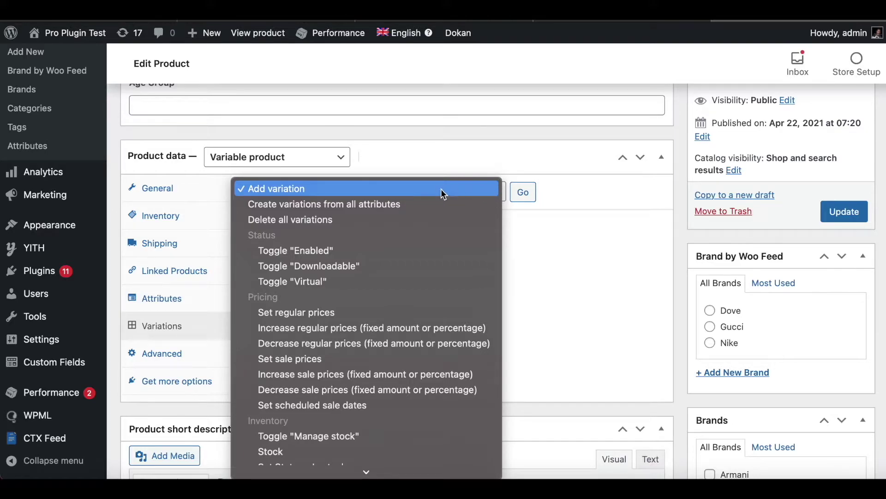
{"action": "left_click", "coordinate": [536, 255]}
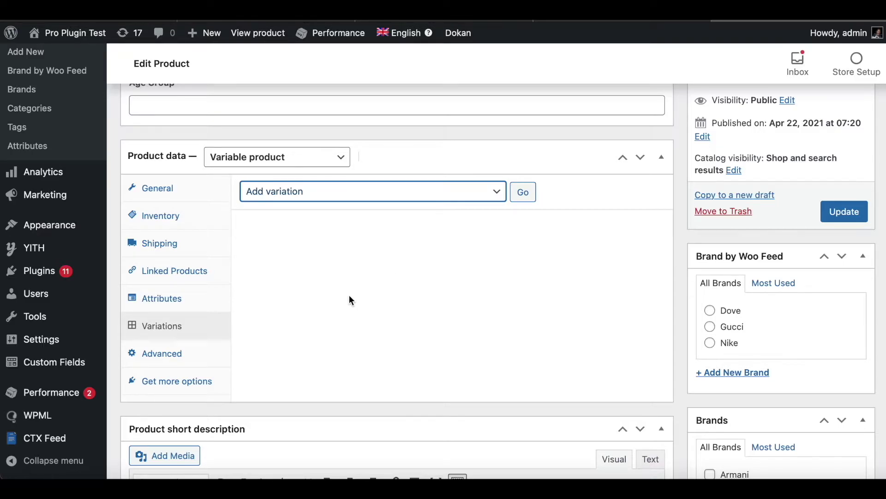
{"action": "left_click", "coordinate": [500, 193]}
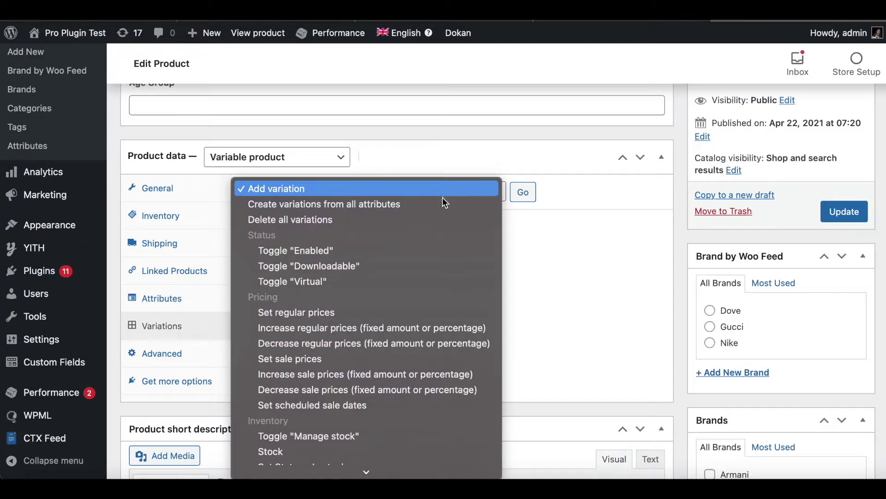
{"action": "left_click", "coordinate": [379, 210]}
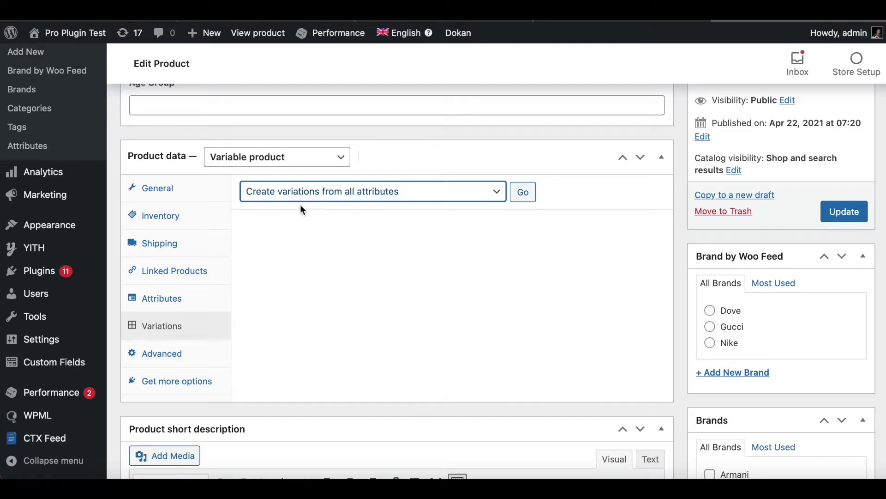
{"action": "left_click", "coordinate": [524, 192]}
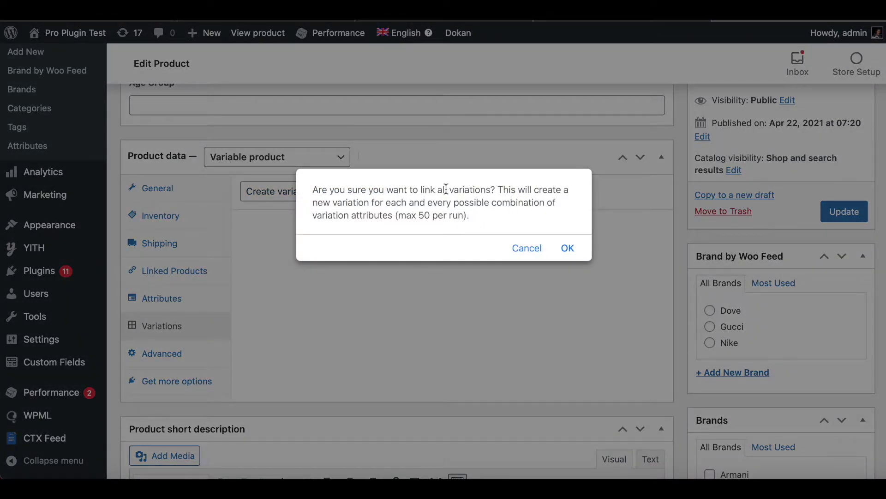
{"action": "left_click", "coordinate": [568, 248]}
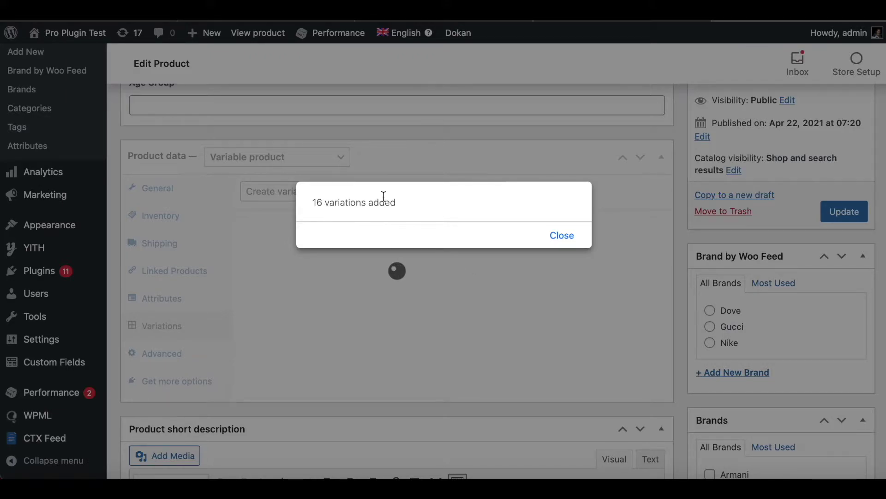
{"action": "left_click", "coordinate": [562, 235]}
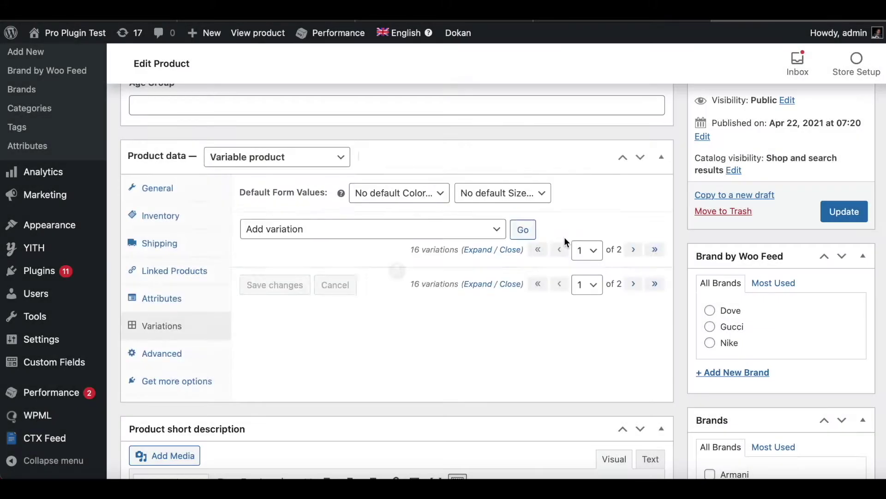
{"action": "scroll", "coordinate": [277, 280], "scroll_direction": "down", "scroll_amount": 2}
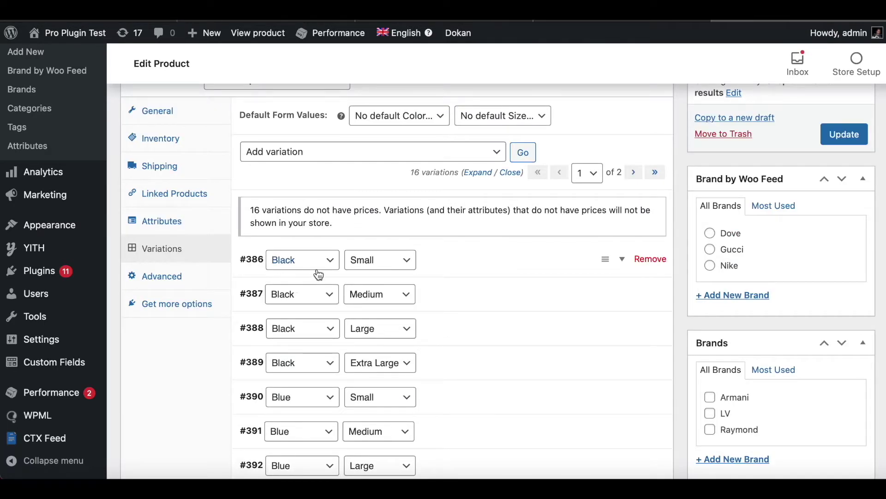
{"action": "scroll", "coordinate": [471, 267], "scroll_direction": "down", "scroll_amount": 1}
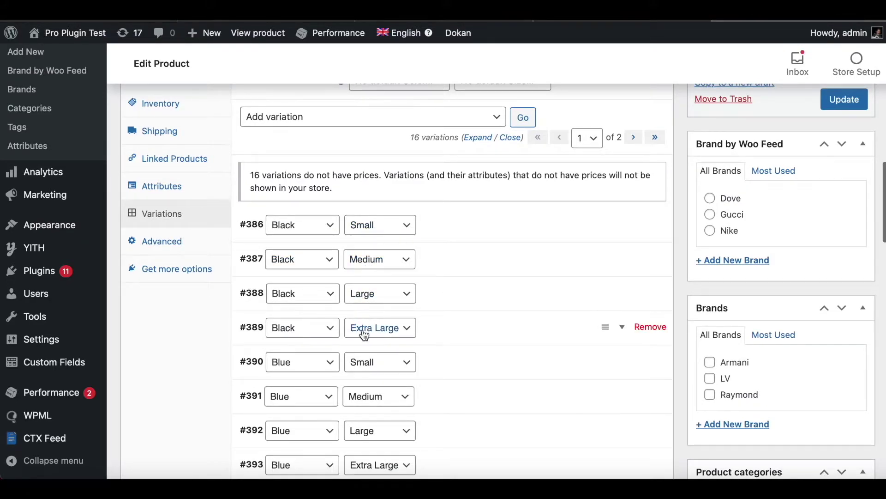
{"action": "scroll", "coordinate": [362, 332], "scroll_direction": "down", "scroll_amount": 2}
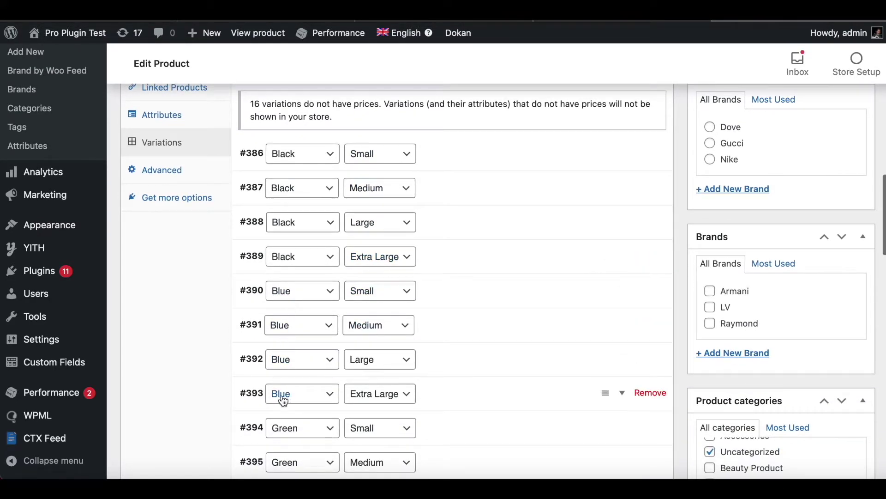
{"action": "scroll", "coordinate": [281, 399], "scroll_direction": "down", "scroll_amount": 3}
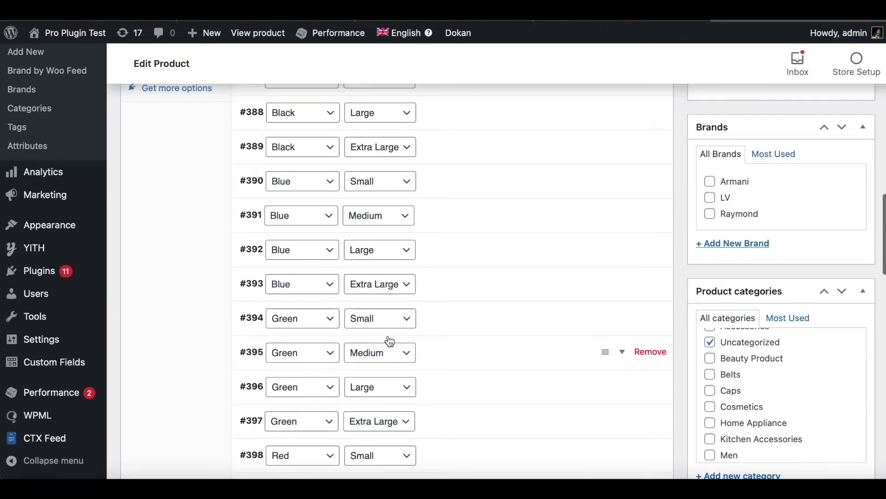
{"action": "scroll", "coordinate": [483, 268], "scroll_direction": "up", "scroll_amount": 3}
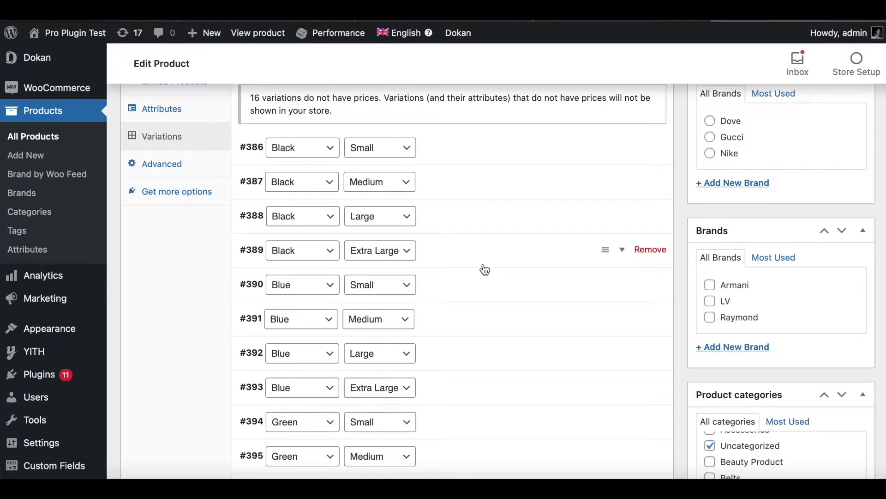
{"action": "scroll", "coordinate": [485, 269], "scroll_direction": "up", "scroll_amount": 3}
{"action": "scroll", "coordinate": [485, 270], "scroll_direction": "up", "scroll_amount": 2}
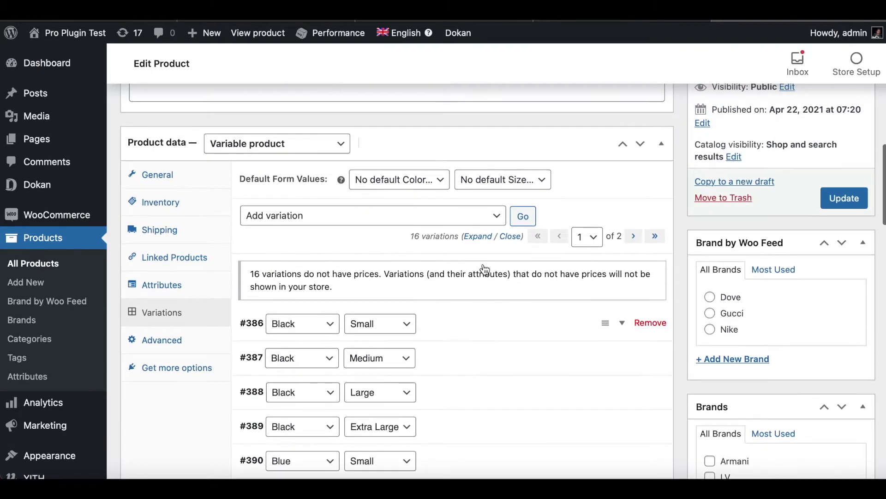
{"action": "scroll", "coordinate": [457, 311], "scroll_direction": "down", "scroll_amount": 1}
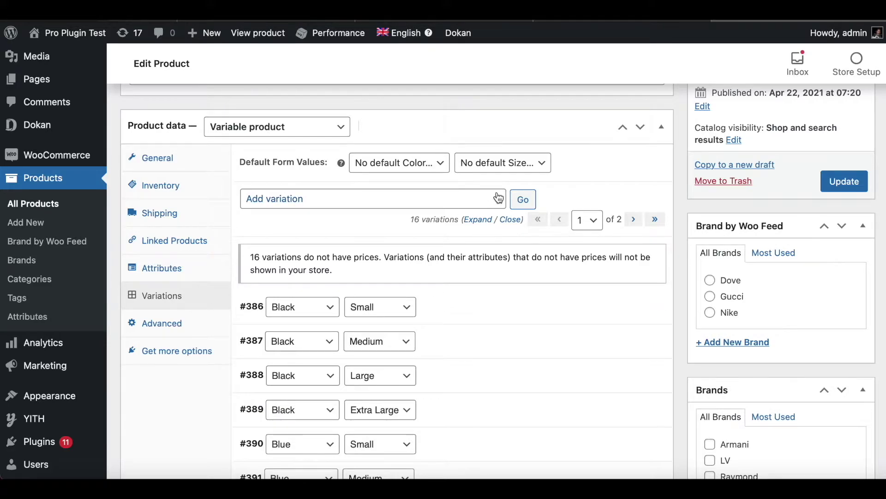
Step: Bulk-set the regular price of all 16 V neck T-Shirt variations to 20
{"action": "left_click", "coordinate": [460, 203]}
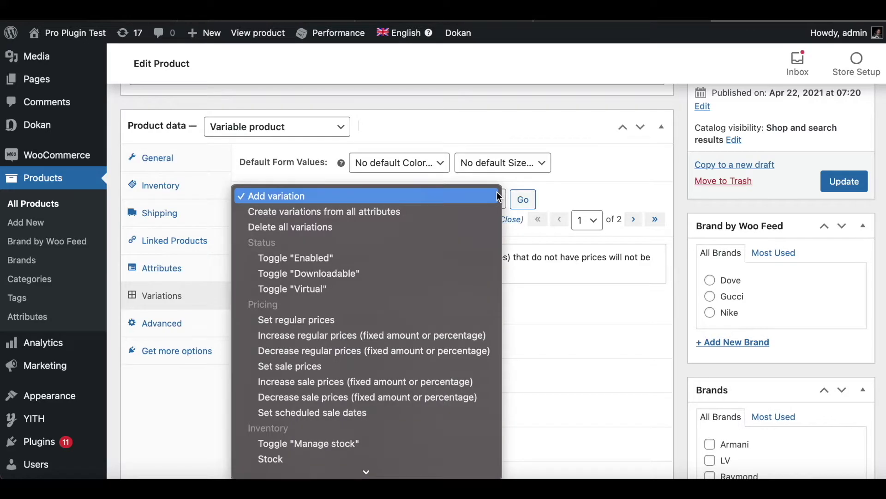
{"action": "left_click", "coordinate": [314, 322]}
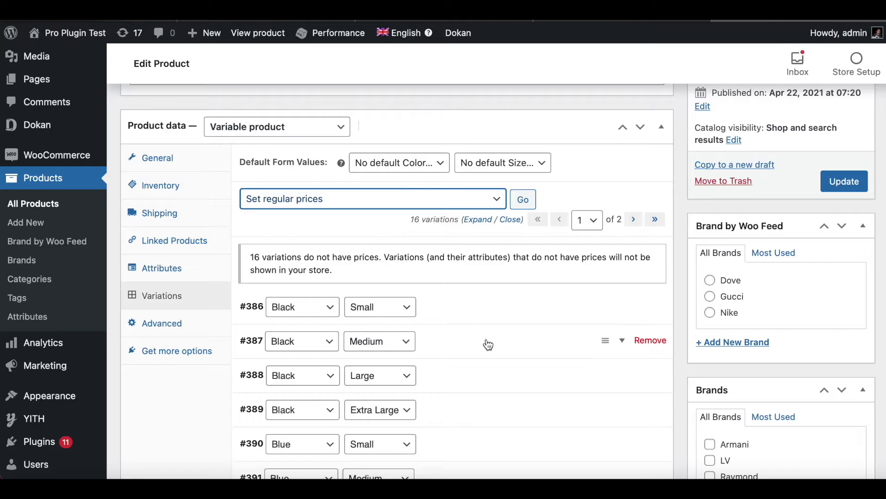
{"action": "left_click", "coordinate": [523, 199]}
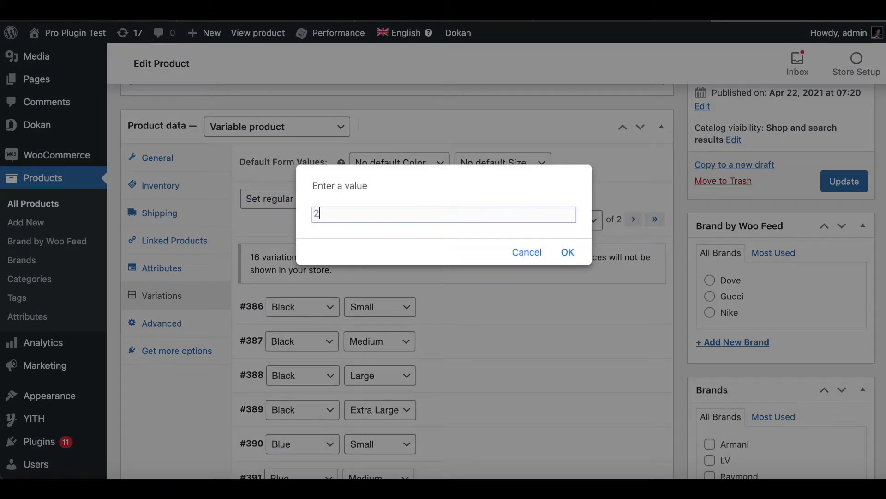
{"action": "left_click", "coordinate": [569, 252]}
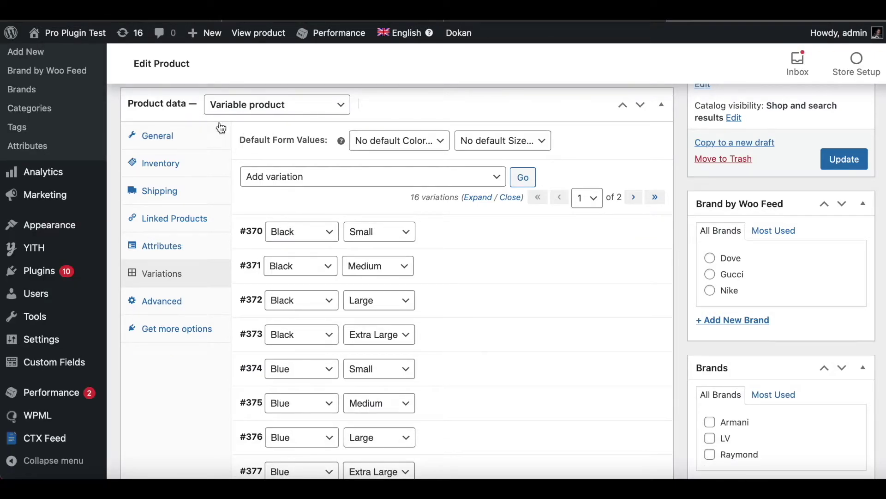
Step: Add a custom product attribute Shirt Material with value Nylon and save the attributes
{"action": "left_click", "coordinate": [162, 250]}
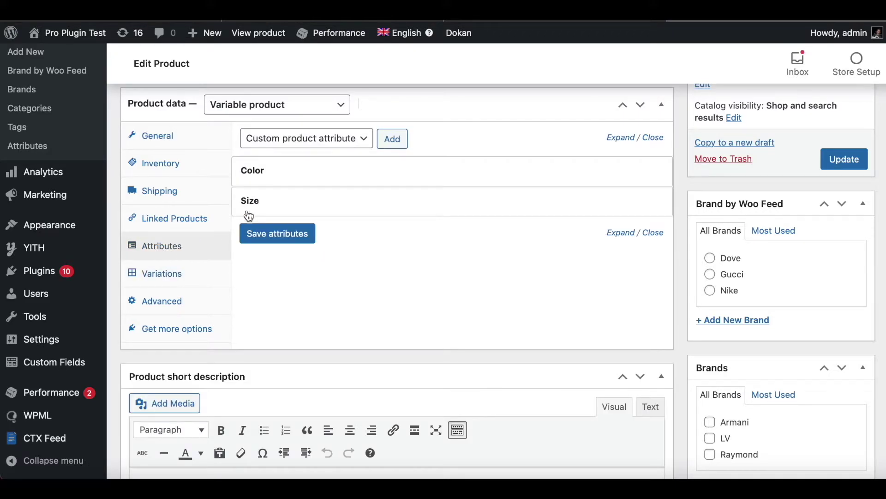
{"action": "left_click", "coordinate": [395, 145]}
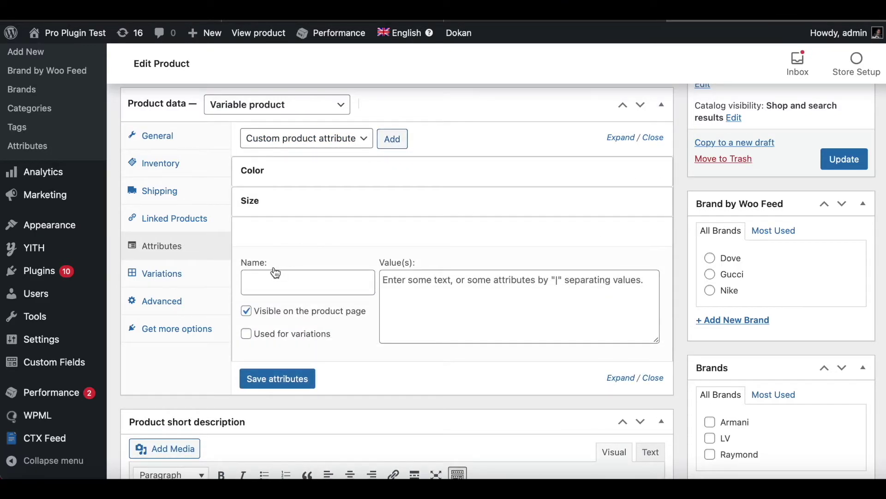
{"action": "left_click", "coordinate": [271, 281]}
{"action": "type", "text": "S"}
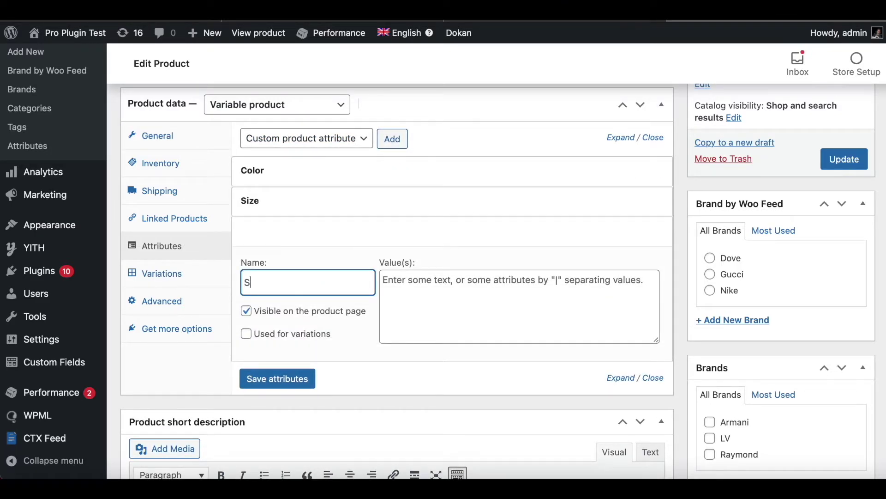
{"action": "type", "text": "irt"}
{"action": "type", "text": "hirt "}
{"action": "type", "text": "Material"}
{"action": "left_click", "coordinate": [431, 292]}
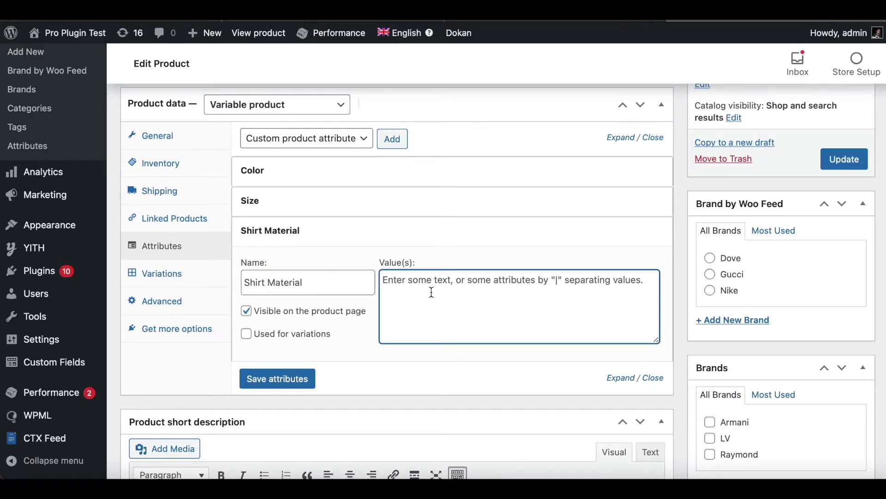
{"action": "type", "text": "Nylon"}
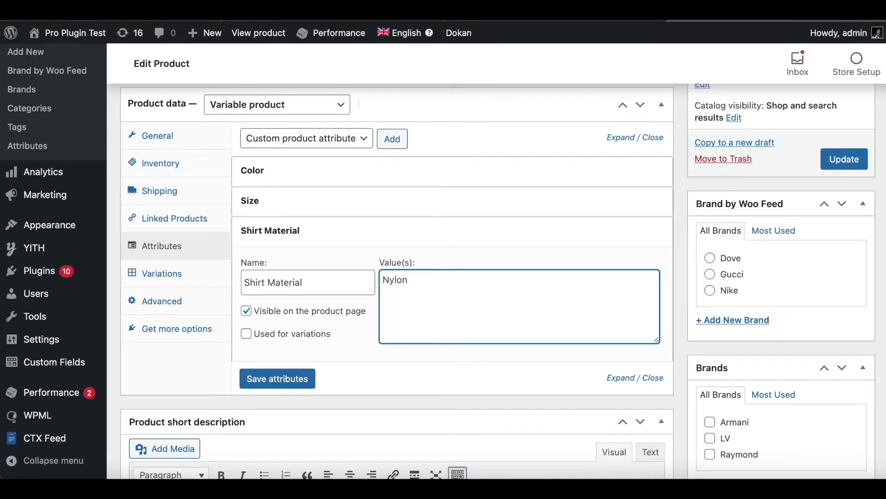
{"action": "left_click", "coordinate": [303, 382]}
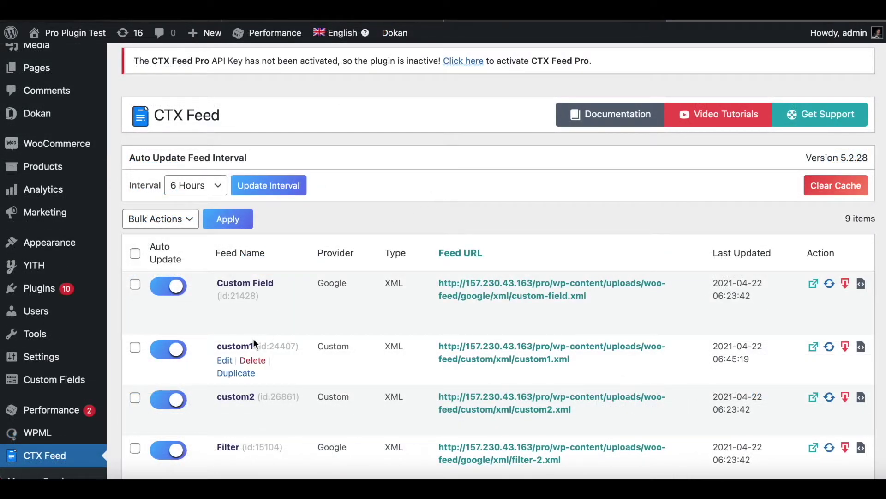
Step: In the custom1 feed, add a Shirt Material row mapped to the Shirt Material attribute
{"action": "left_click", "coordinate": [225, 346]}
{"action": "scroll", "coordinate": [226, 347], "scroll_direction": "down", "scroll_amount": 15}
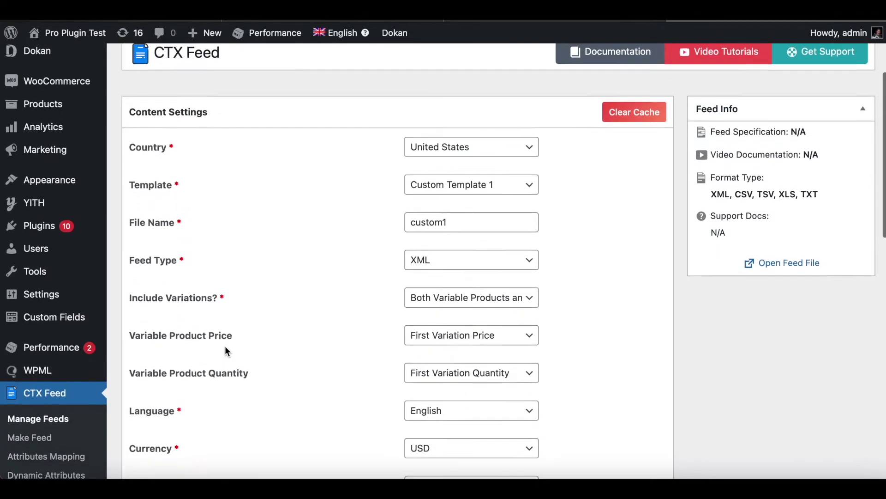
{"action": "scroll", "coordinate": [225, 345], "scroll_direction": "down", "scroll_amount": 2}
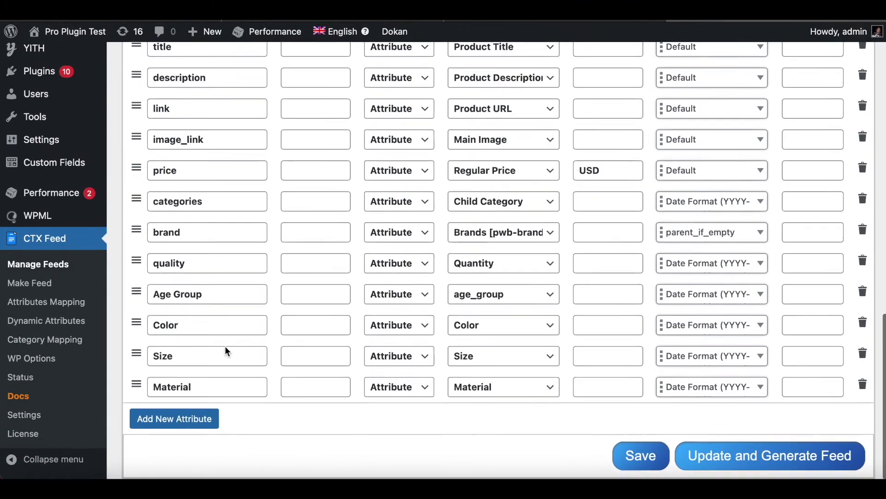
{"action": "left_click", "coordinate": [175, 419]}
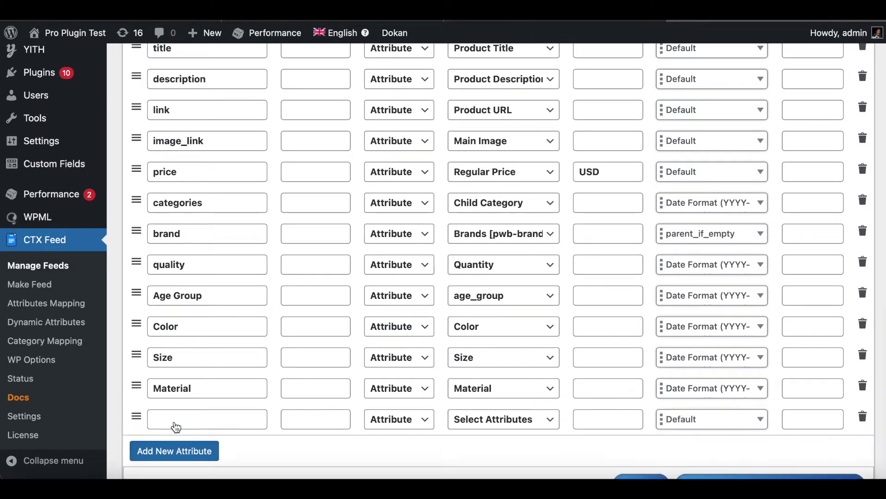
{"action": "left_click", "coordinate": [165, 418]}
{"action": "type", "text": "Shi"}
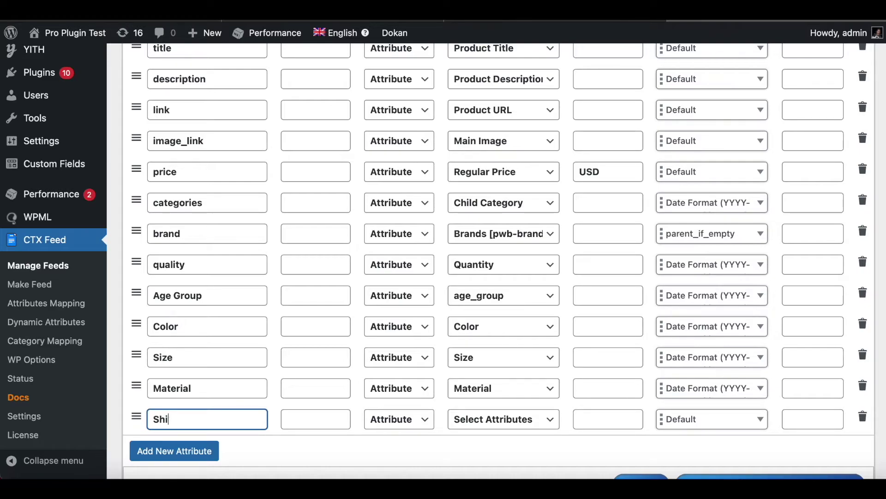
{"action": "type", "text": "rt Material"}
{"action": "left_click", "coordinate": [474, 419]}
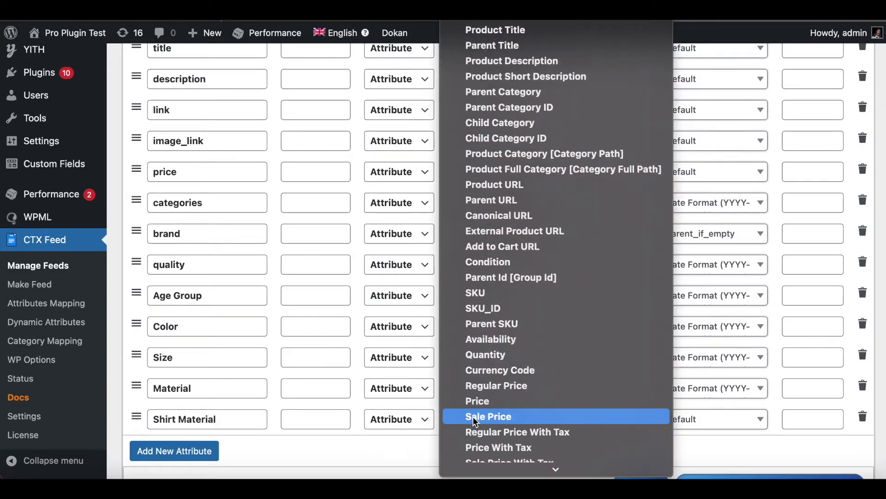
{"action": "scroll", "coordinate": [473, 417], "scroll_direction": "down", "scroll_amount": 20}
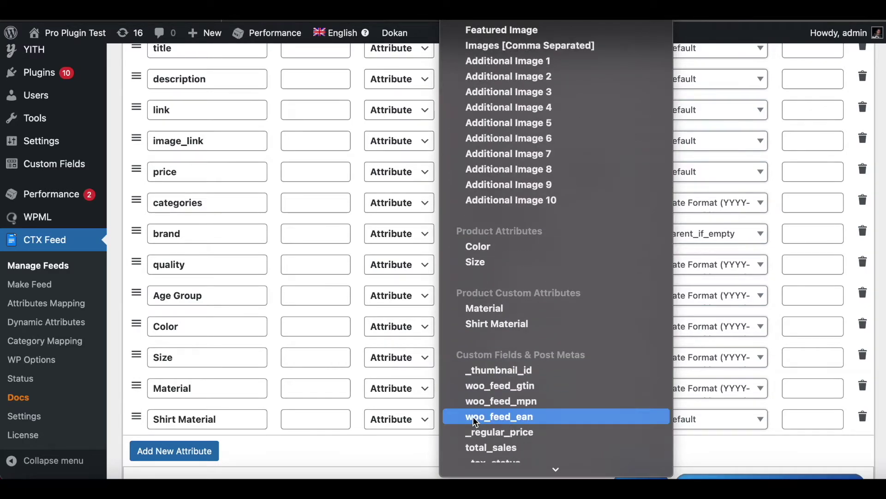
{"action": "left_click", "coordinate": [518, 326]}
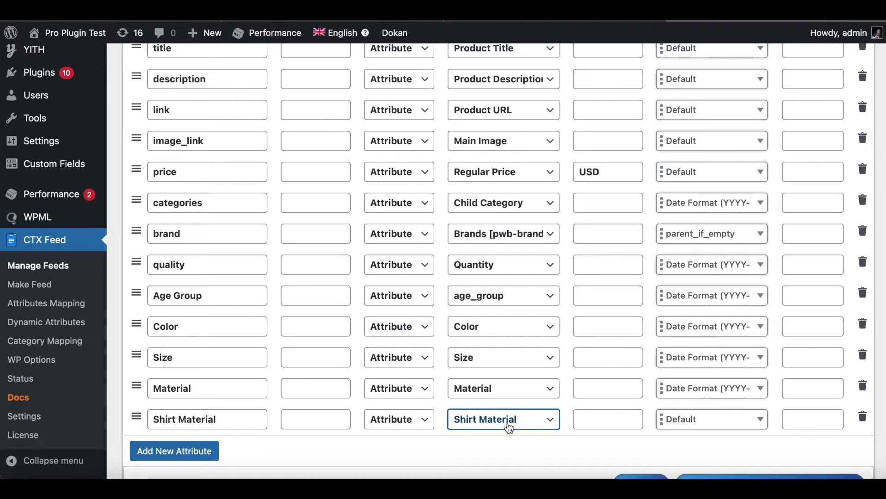
{"action": "left_click", "coordinate": [510, 427]}
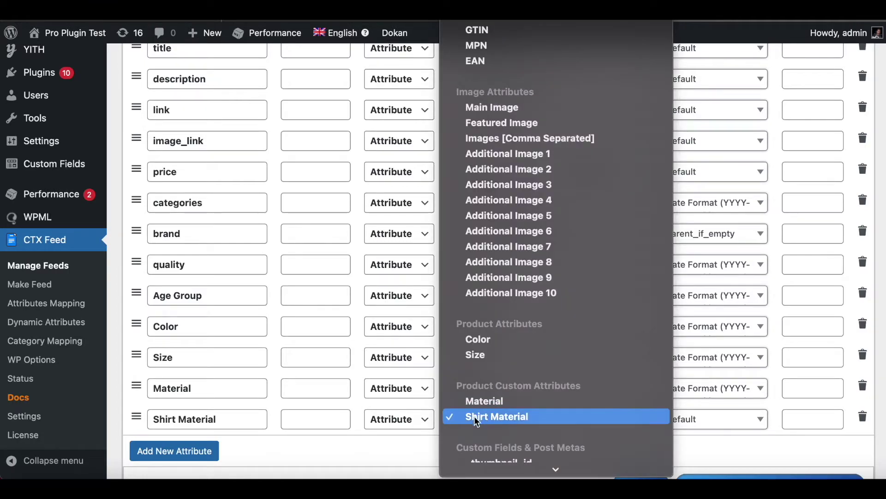
{"action": "left_click", "coordinate": [412, 446]}
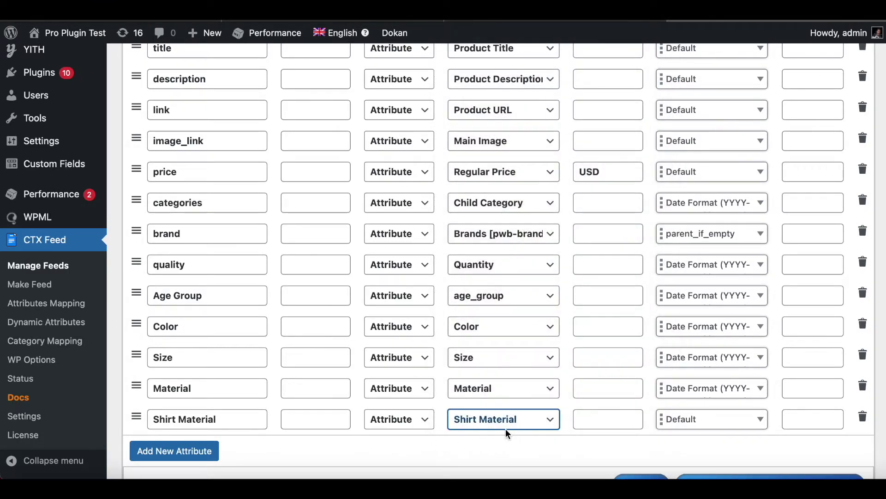
Step: Update the custom1 feed config and regenerate the feed
{"action": "scroll", "coordinate": [513, 439], "scroll_direction": "up", "scroll_amount": 20}
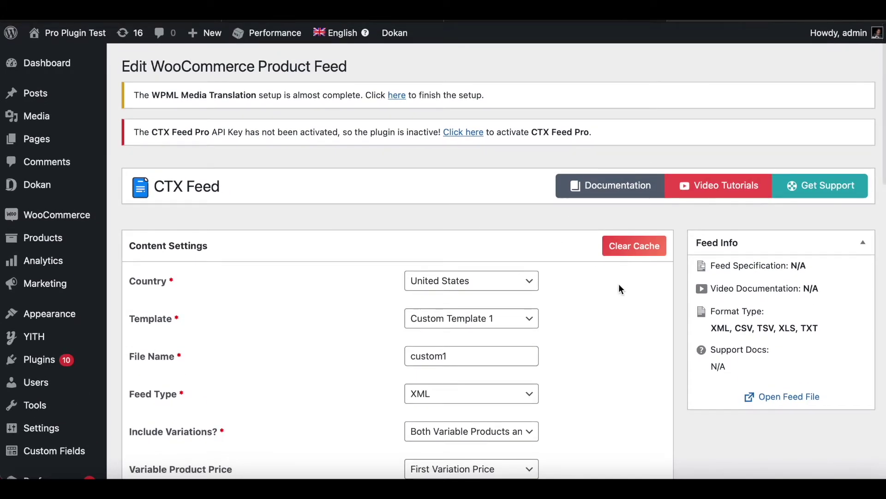
{"action": "scroll", "coordinate": [619, 285], "scroll_direction": "down", "scroll_amount": 5}
{"action": "scroll", "coordinate": [619, 285], "scroll_direction": "down", "scroll_amount": 11}
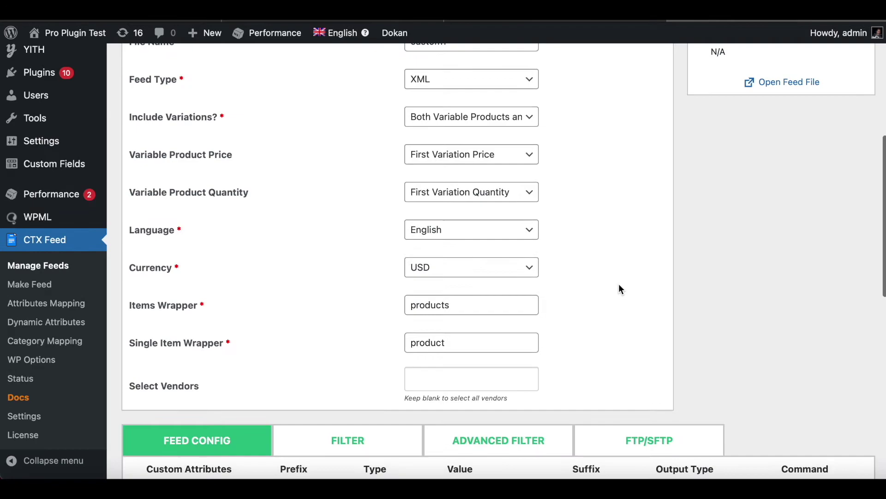
{"action": "scroll", "coordinate": [620, 283], "scroll_direction": "down", "scroll_amount": 2}
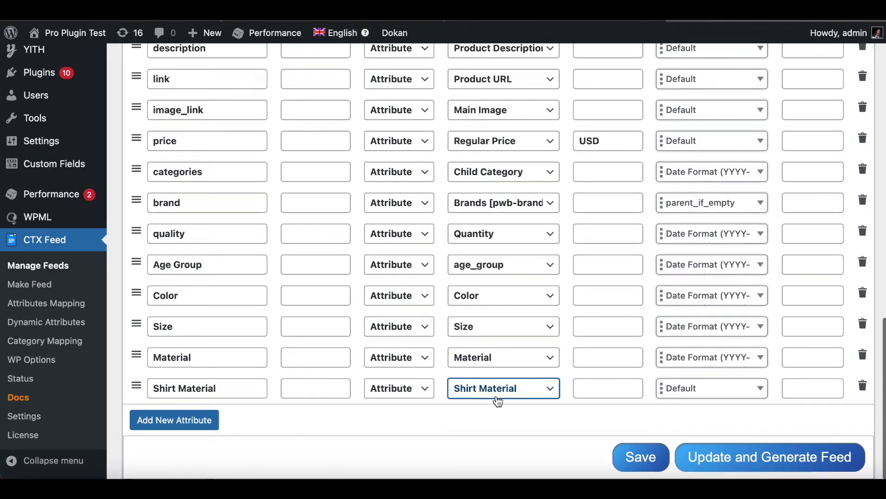
{"action": "left_click", "coordinate": [772, 458]}
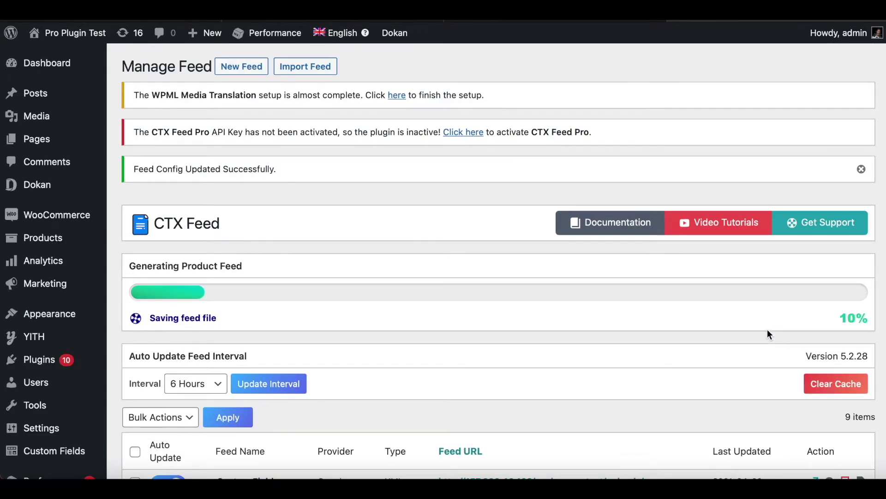
{"action": "scroll", "coordinate": [767, 330], "scroll_direction": "down", "scroll_amount": 5}
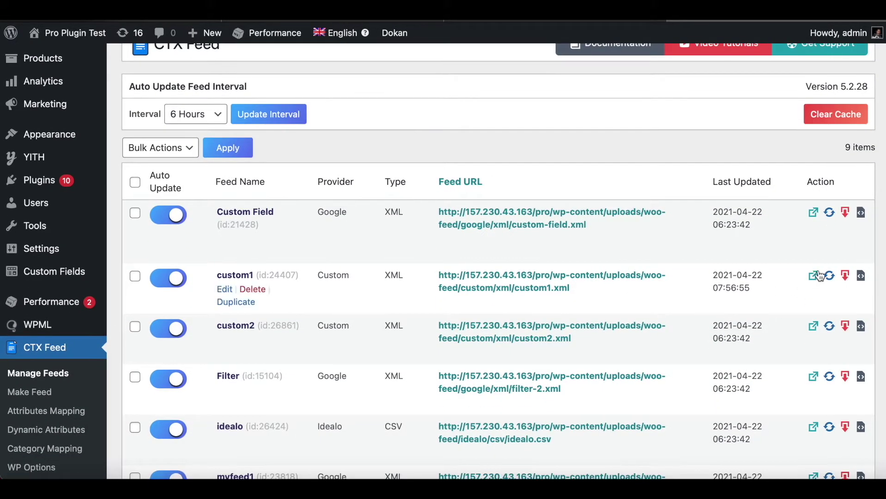
Step: Download custom1-35.xml and inspect product titles, Nylon values and the empty Material entry
{"action": "left_click", "coordinate": [846, 276]}
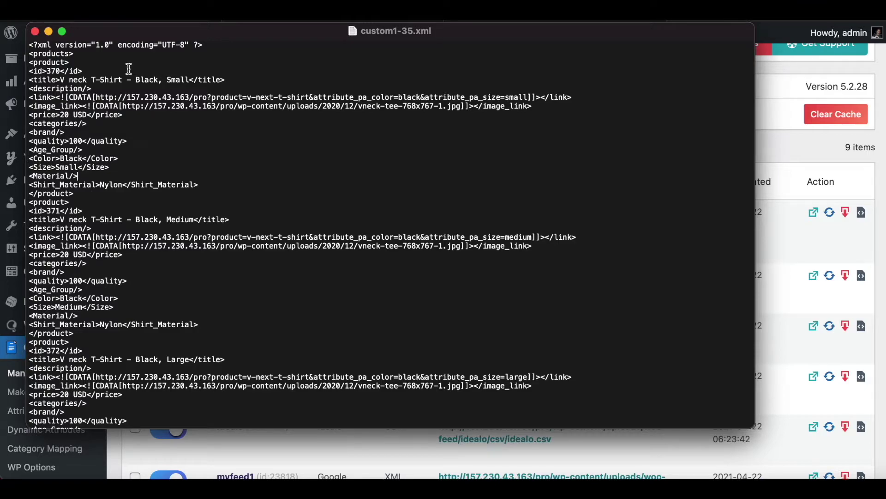
{"action": "left_click_drag", "start_coordinate": [60, 80], "coordinate": [189, 78]}
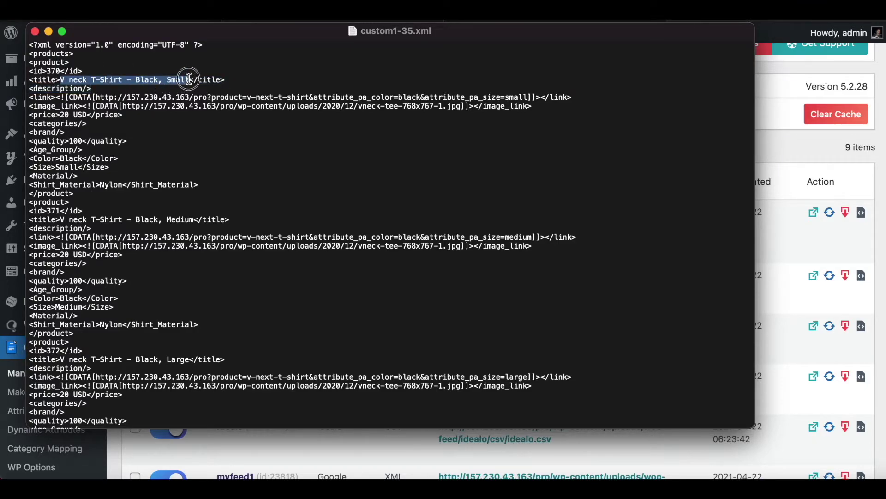
{"action": "left_click", "coordinate": [101, 187]}
{"action": "mouse_move", "coordinate": [100, 187]}
{"action": "left_mouse_down"}
{"action": "mouse_move", "coordinate": [113, 187]}
{"action": "mouse_move", "coordinate": [105, 187]}
{"action": "left_mouse_up"}
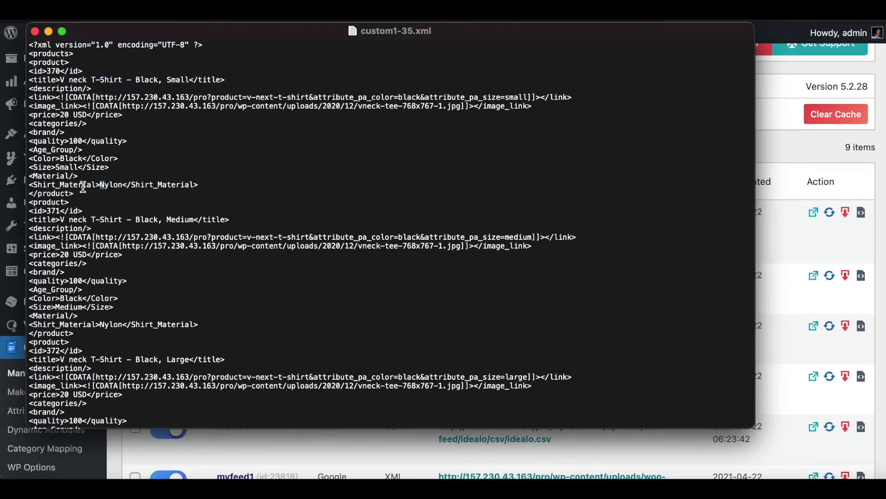
{"action": "left_click_drag", "start_coordinate": [60, 221], "coordinate": [197, 224]}
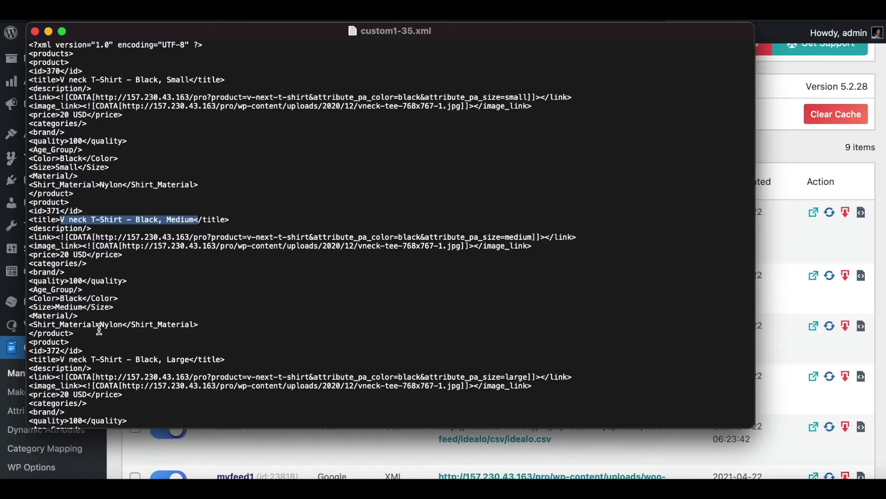
{"action": "left_click_drag", "start_coordinate": [101, 325], "coordinate": [122, 324]}
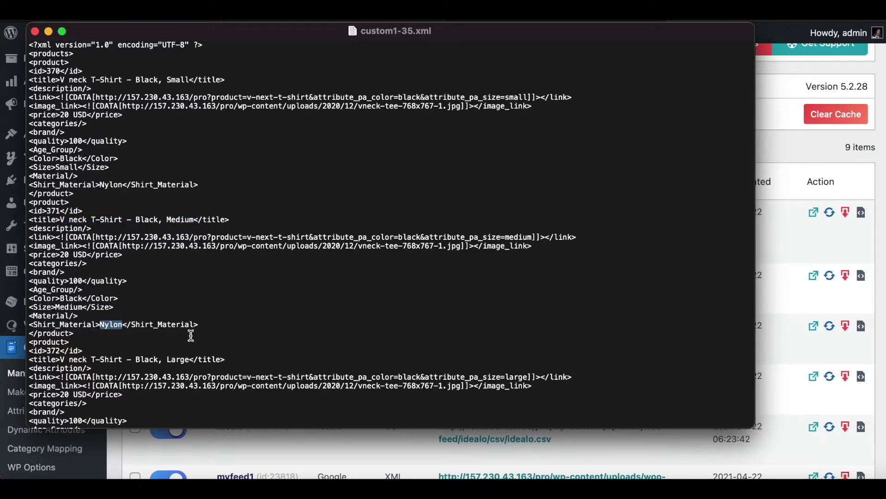
{"action": "scroll", "coordinate": [191, 335], "scroll_direction": "down", "scroll_amount": 2}
{"action": "scroll", "coordinate": [110, 338], "scroll_direction": "down", "scroll_amount": 4}
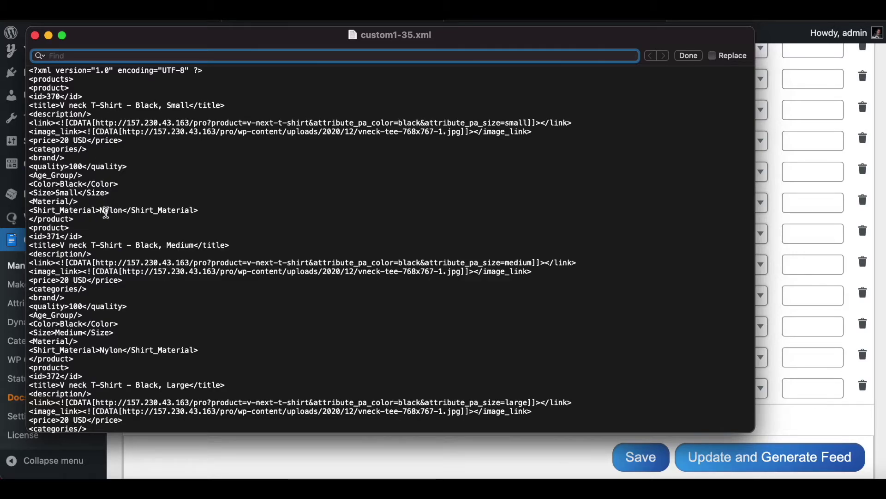
{"action": "left_click", "coordinate": [88, 201]}
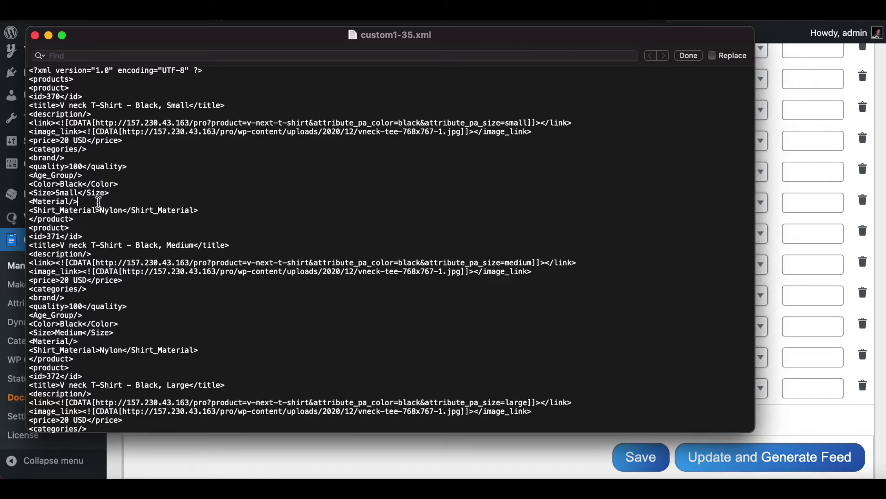
Step: Search the feed for 'short', then close the TextEdit window
{"action": "left_click", "coordinate": [82, 55]}
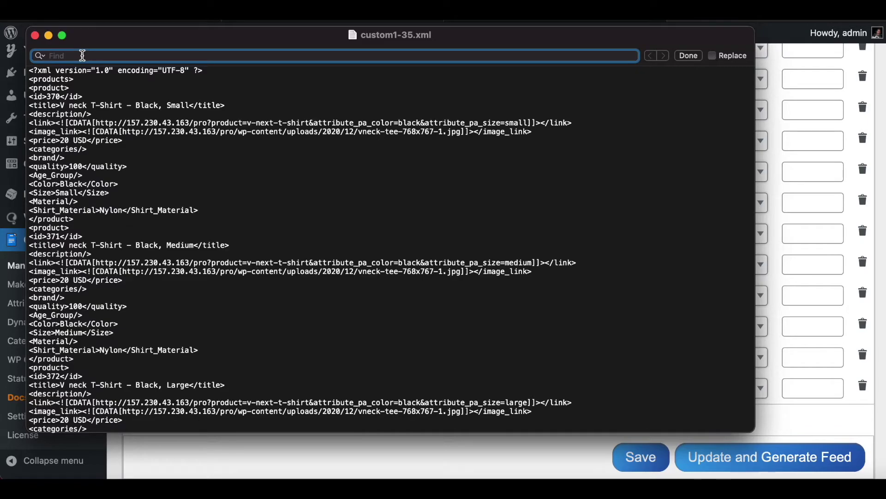
{"action": "type", "text": "short"}
{"action": "key", "text": "Return"}
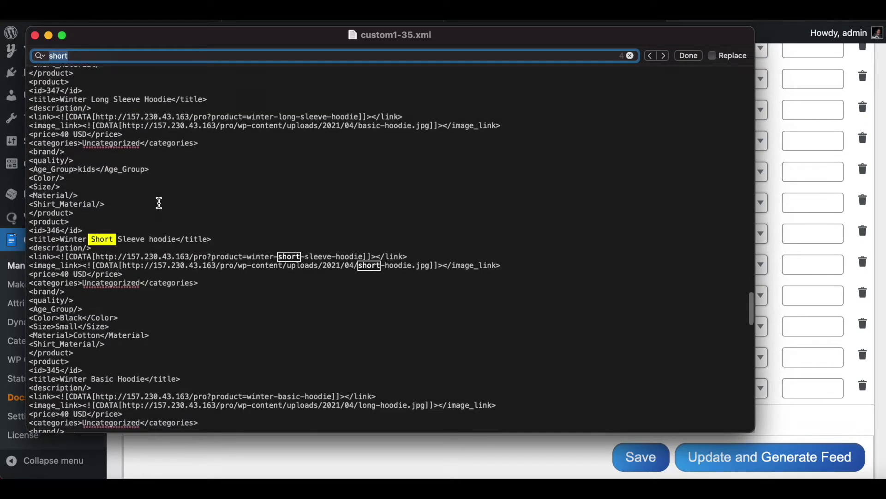
{"action": "scroll", "coordinate": [159, 203], "scroll_direction": "down", "scroll_amount": 2}
{"action": "left_click", "coordinate": [158, 195]}
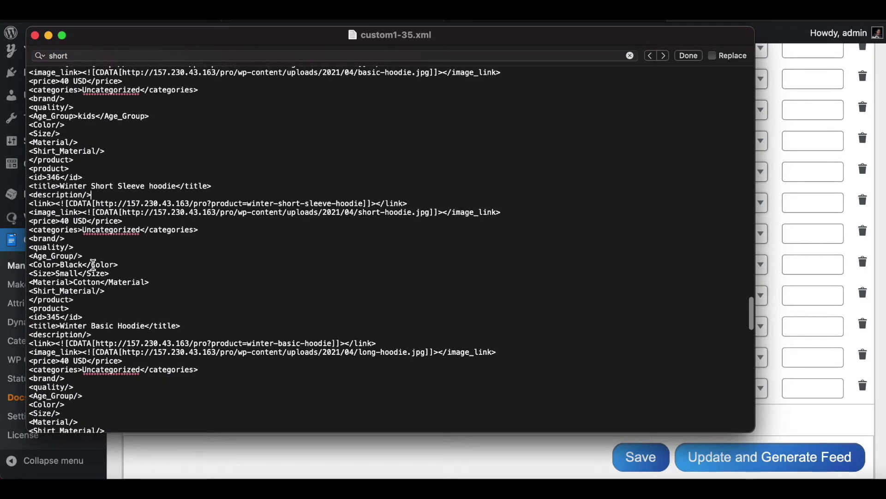
{"action": "scroll", "coordinate": [125, 261], "scroll_direction": "down", "scroll_amount": 1}
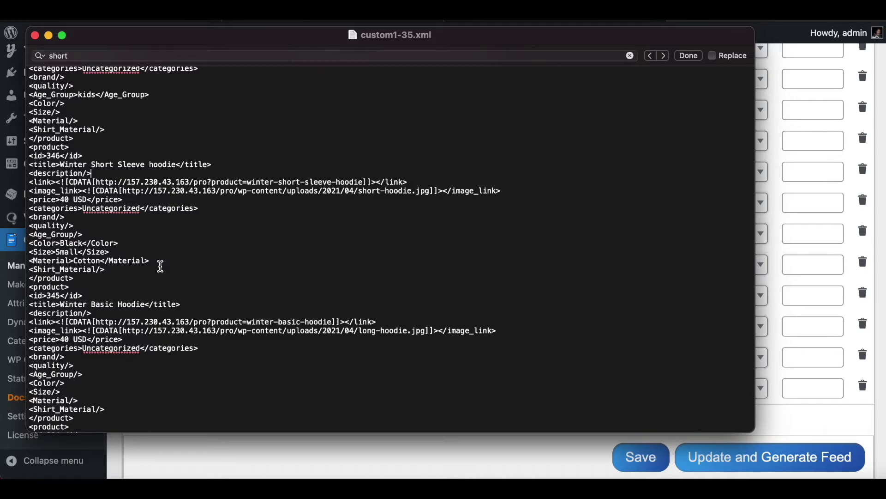
{"action": "left_click", "coordinate": [331, 466]}
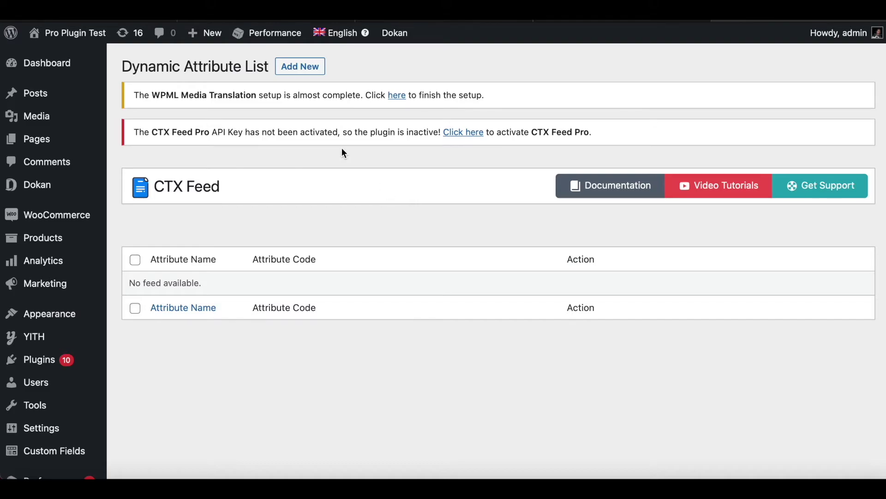
Step: Create a new dynamic attribute named DA_Material with auto-filled code da_material
{"action": "left_click", "coordinate": [300, 67]}
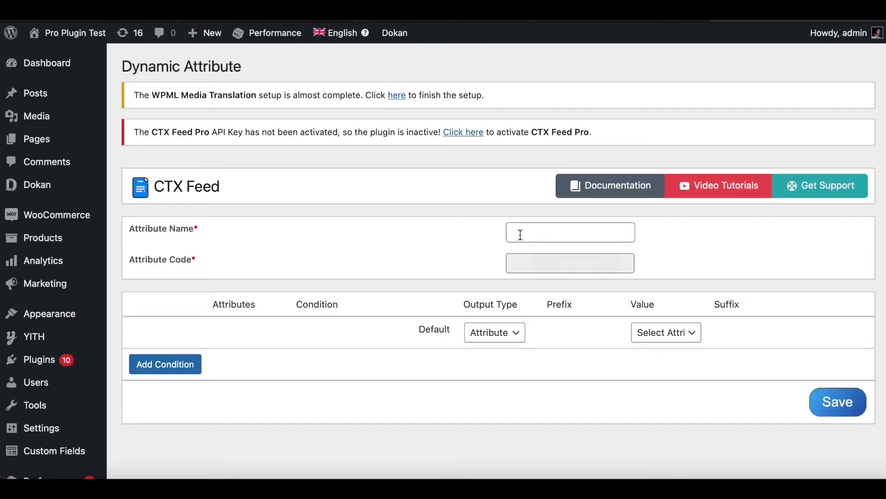
{"action": "left_click", "coordinate": [521, 236]}
{"action": "type", "text": "DA"}
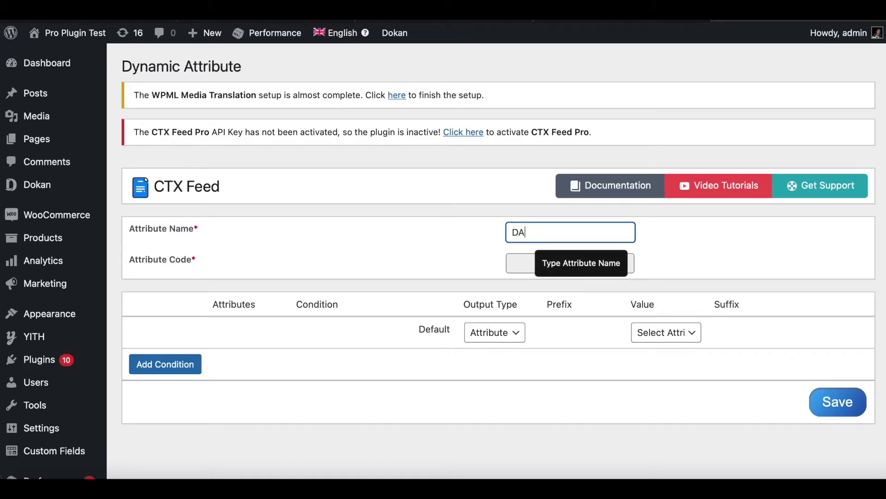
{"action": "type", "text": "_Material"}
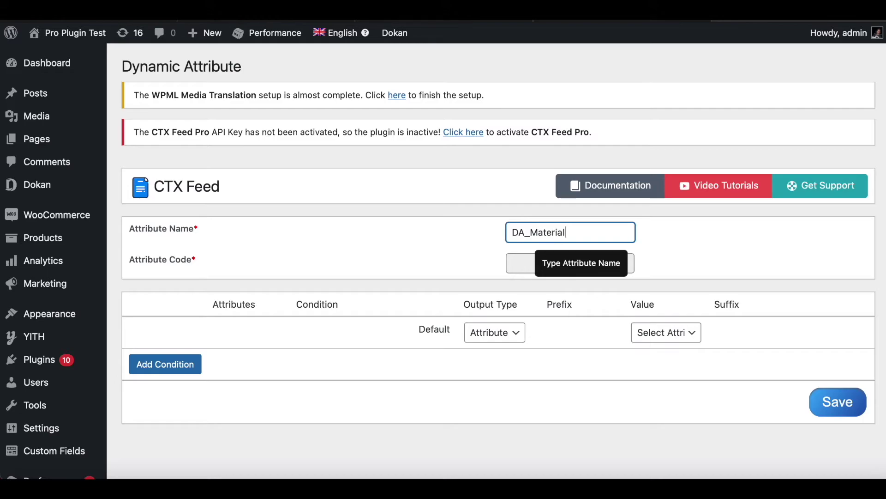
{"action": "left_click", "coordinate": [511, 262]}
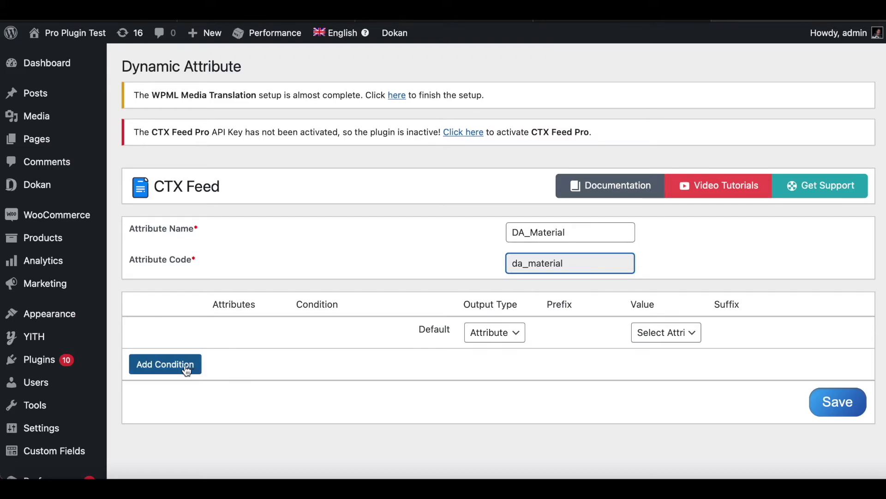
Step: Add a first condition: Material is not / not equal, outputting the Material value
{"action": "left_click", "coordinate": [168, 365]}
{"action": "left_click", "coordinate": [251, 334]}
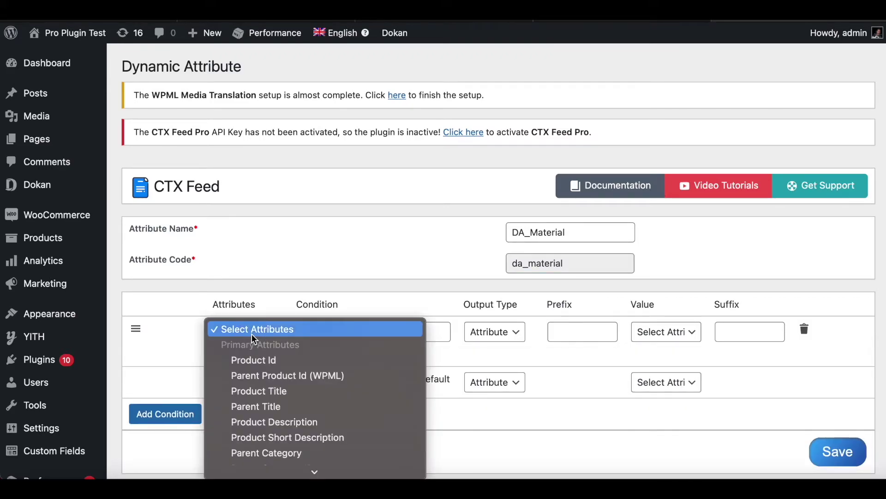
{"action": "scroll", "coordinate": [251, 334], "scroll_direction": "down", "scroll_amount": 10}
{"action": "scroll", "coordinate": [253, 336], "scroll_direction": "down", "scroll_amount": 8}
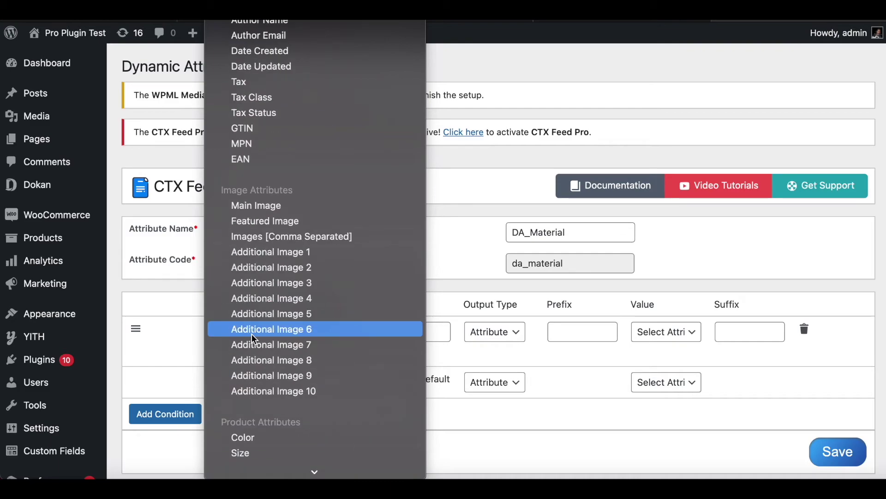
{"action": "left_click", "coordinate": [253, 411]}
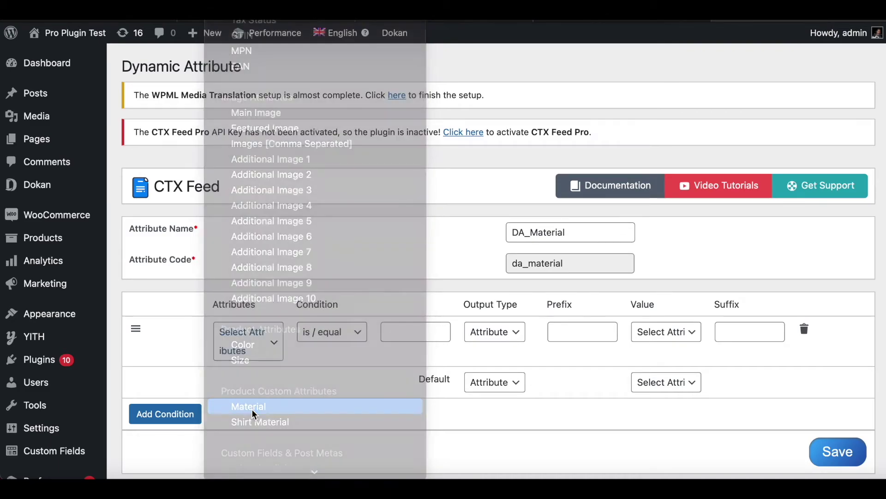
{"action": "left_click", "coordinate": [335, 339]}
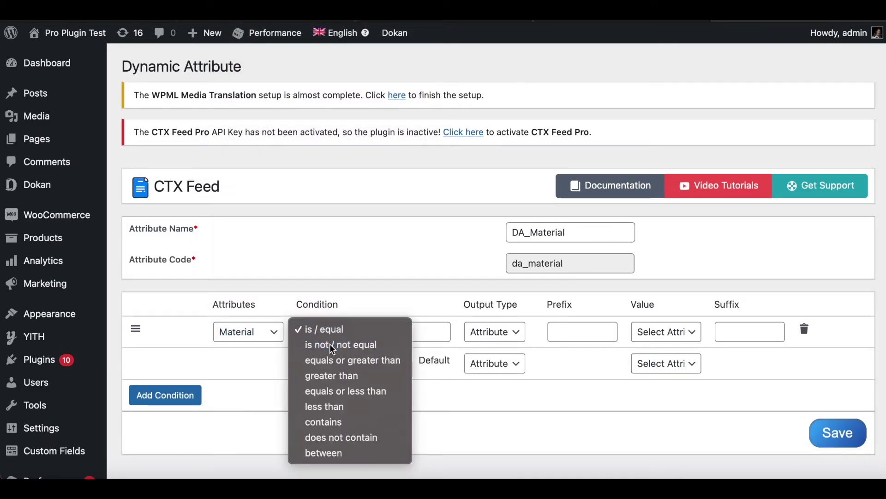
{"action": "left_click", "coordinate": [333, 345]}
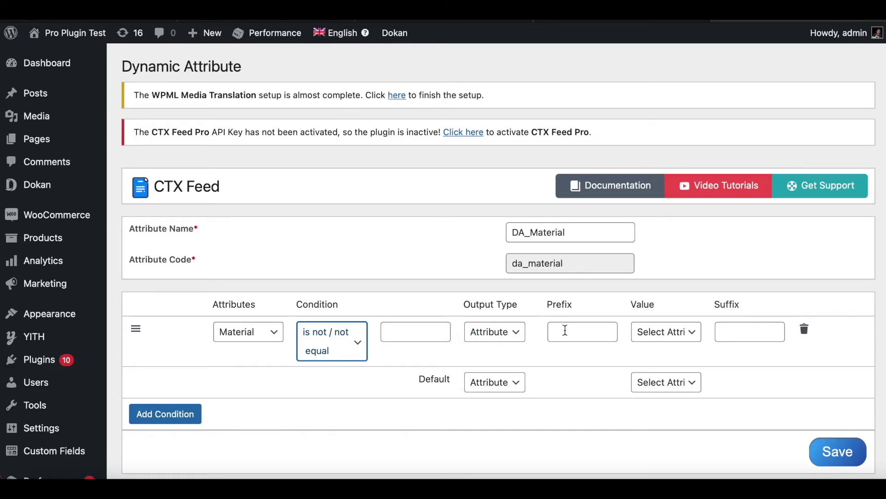
{"action": "left_click", "coordinate": [658, 336]}
{"action": "scroll", "coordinate": [674, 381], "scroll_direction": "down", "scroll_amount": 5}
{"action": "scroll", "coordinate": [674, 381], "scroll_direction": "down", "scroll_amount": 15}
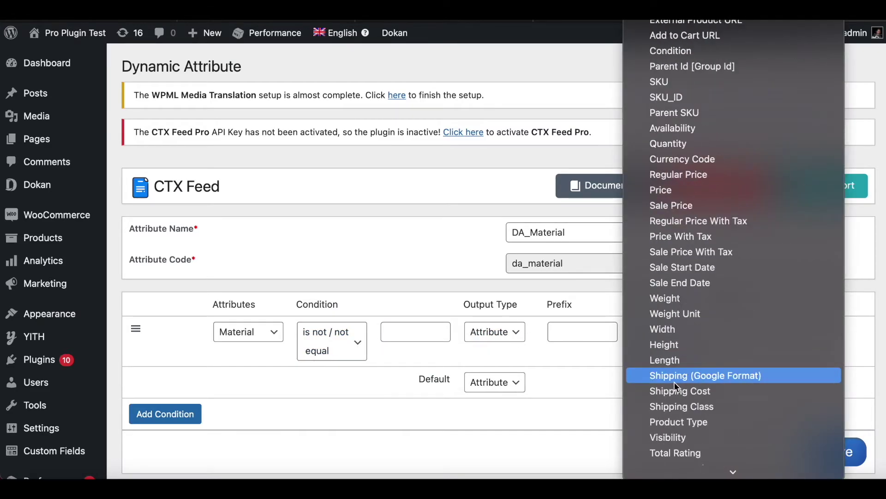
{"action": "scroll", "coordinate": [674, 387], "scroll_direction": "down", "scroll_amount": 3}
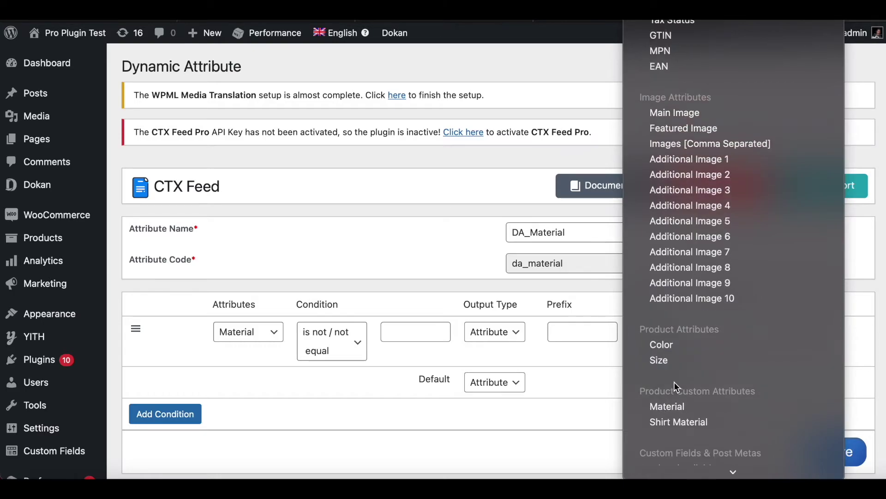
{"action": "left_click", "coordinate": [669, 408]}
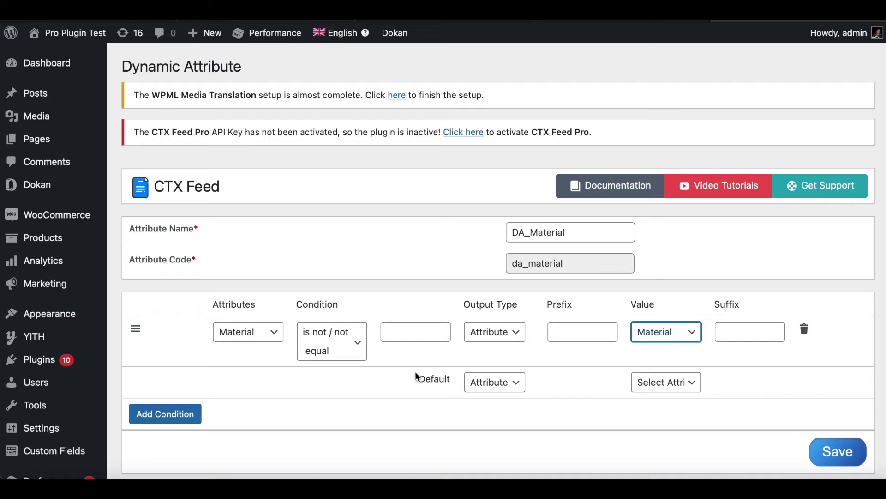
Step: Add a second condition: Shirt Material is not / not equal, outputting Shirt Material
{"action": "left_click", "coordinate": [180, 417]}
{"action": "left_click", "coordinate": [275, 383]}
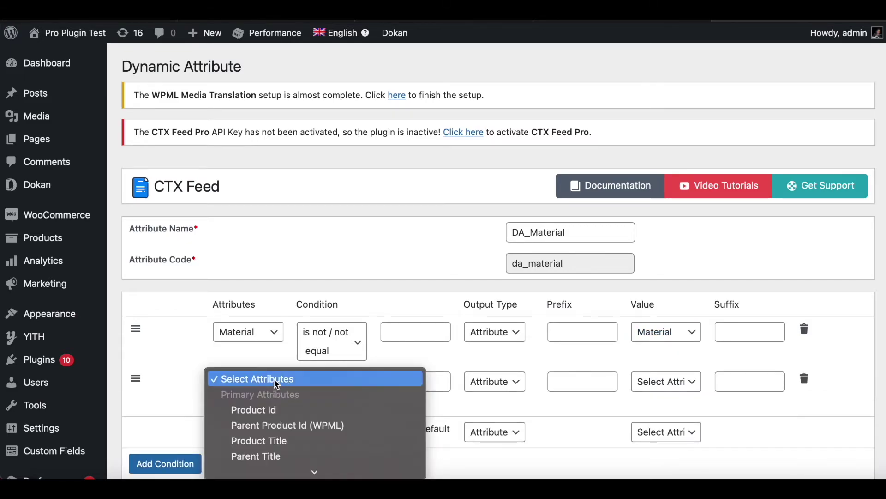
{"action": "scroll", "coordinate": [273, 379], "scroll_direction": "down", "scroll_amount": 20}
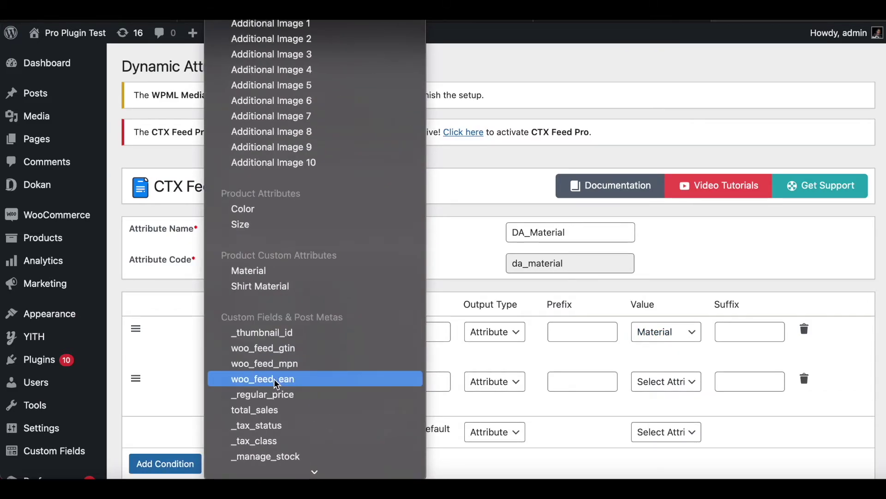
{"action": "left_click", "coordinate": [282, 272]}
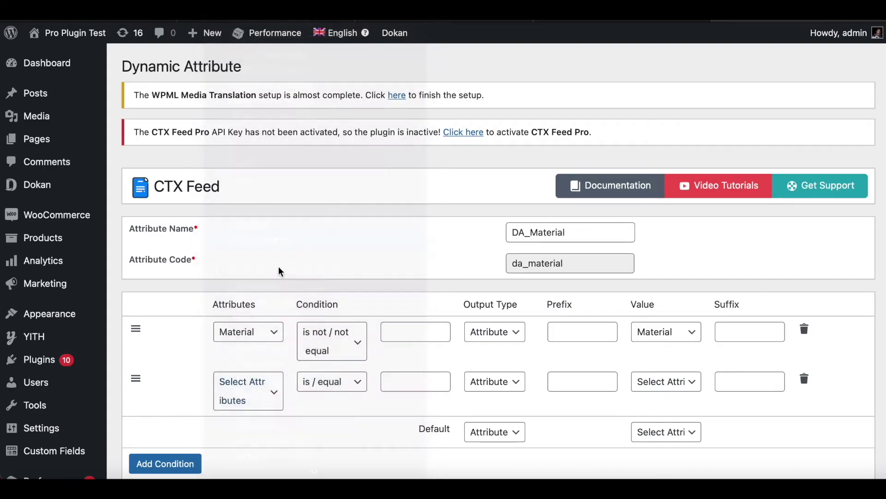
{"action": "left_click", "coordinate": [347, 390]}
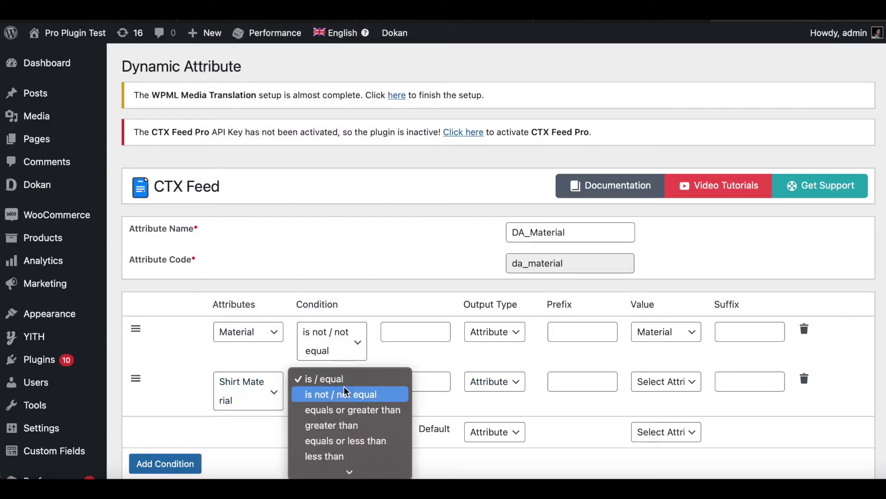
{"action": "left_click", "coordinate": [347, 394]}
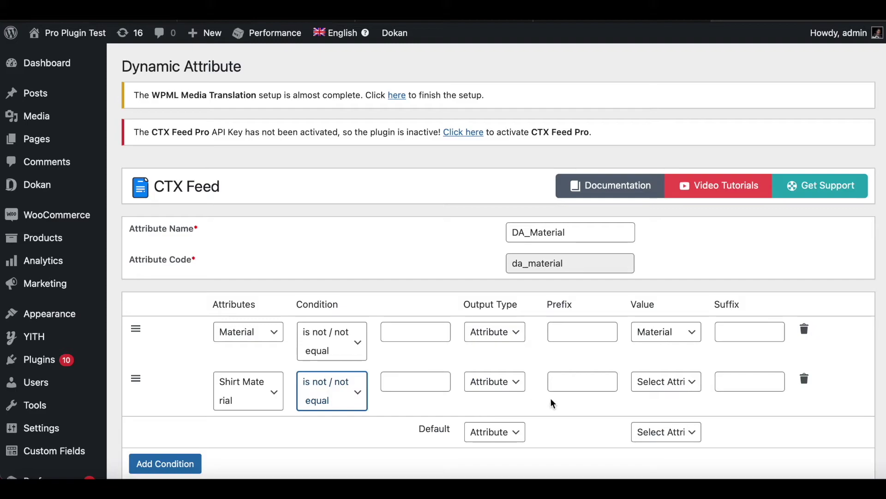
{"action": "left_click", "coordinate": [680, 382]}
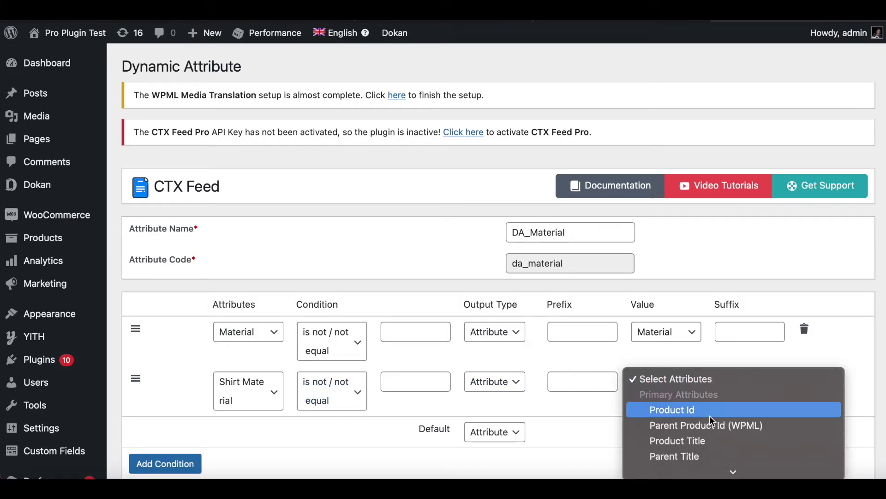
{"action": "scroll", "coordinate": [711, 418], "scroll_direction": "down", "scroll_amount": 10}
{"action": "scroll", "coordinate": [713, 421], "scroll_direction": "down", "scroll_amount": 10}
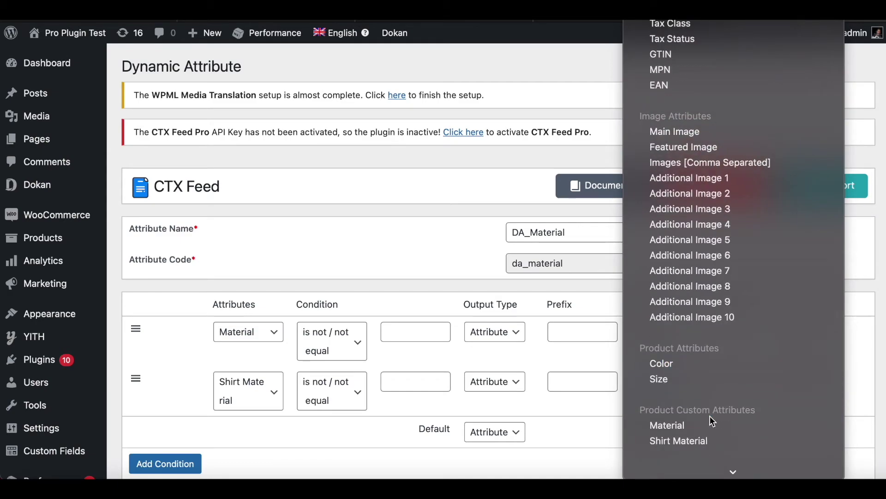
{"action": "left_click", "coordinate": [688, 442]}
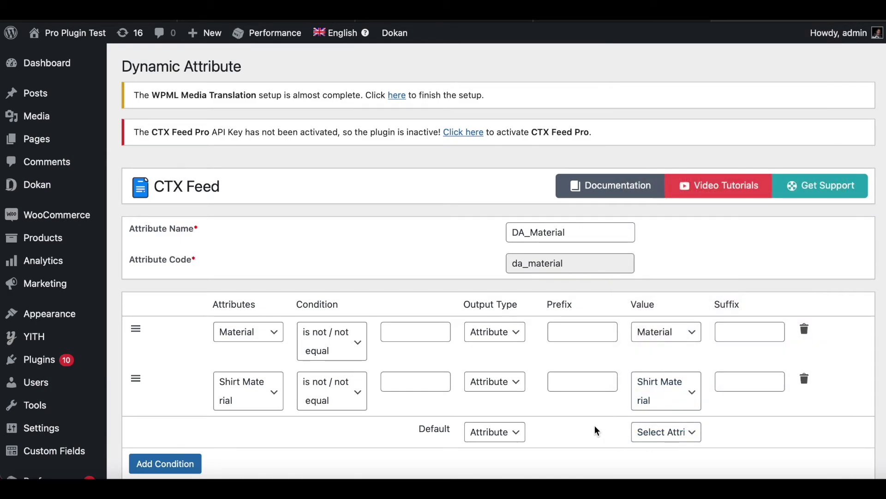
Step: Set the default output type to Pattern and save DA_Material
{"action": "scroll", "coordinate": [595, 429], "scroll_direction": "down", "scroll_amount": 2}
{"action": "left_click", "coordinate": [516, 350]}
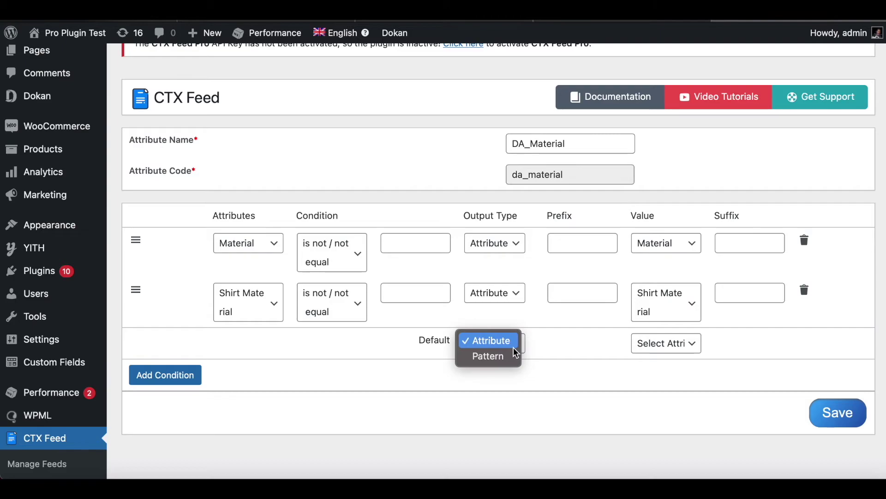
{"action": "left_click", "coordinate": [484, 359]}
{"action": "left_click", "coordinate": [490, 344]}
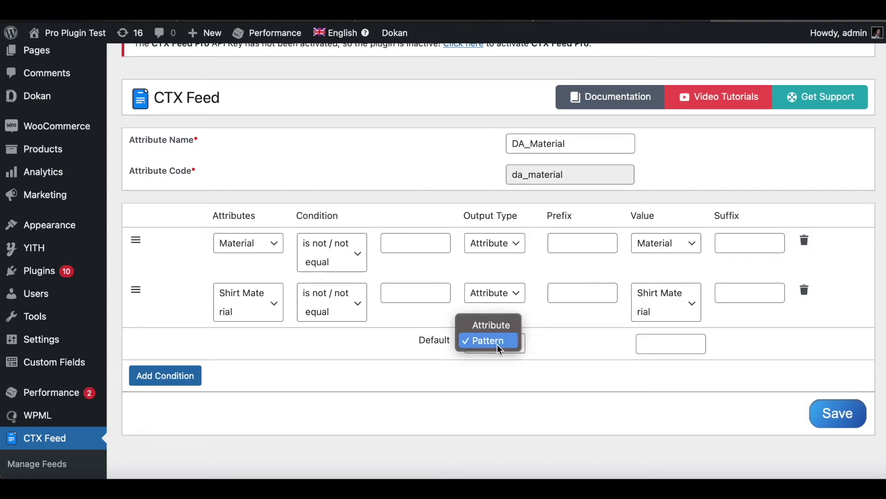
{"action": "left_click", "coordinate": [496, 347]}
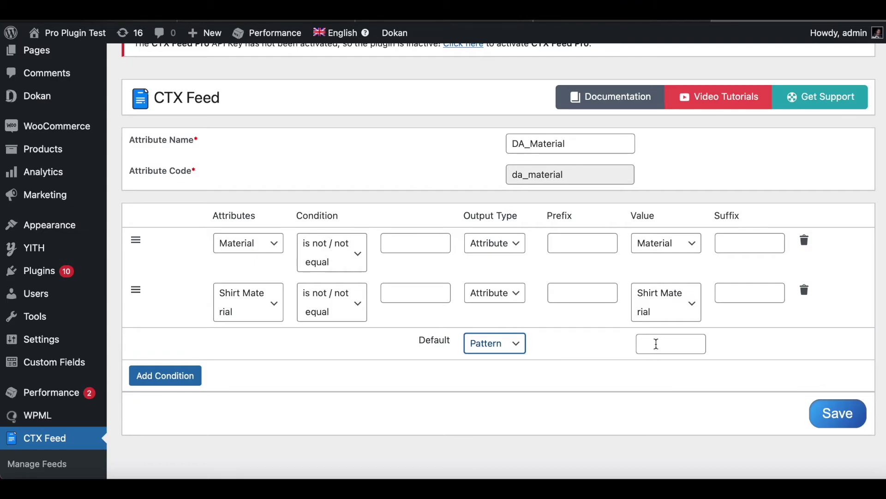
{"action": "left_click", "coordinate": [836, 418]}
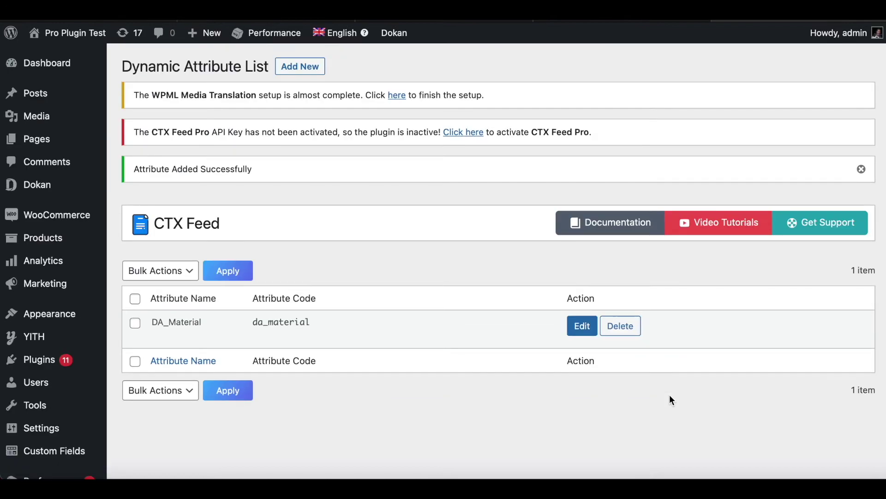
Step: Clear the custom1 feed cache and delete its Shirt Material row
{"action": "mouse_move", "coordinate": [209, 327]}
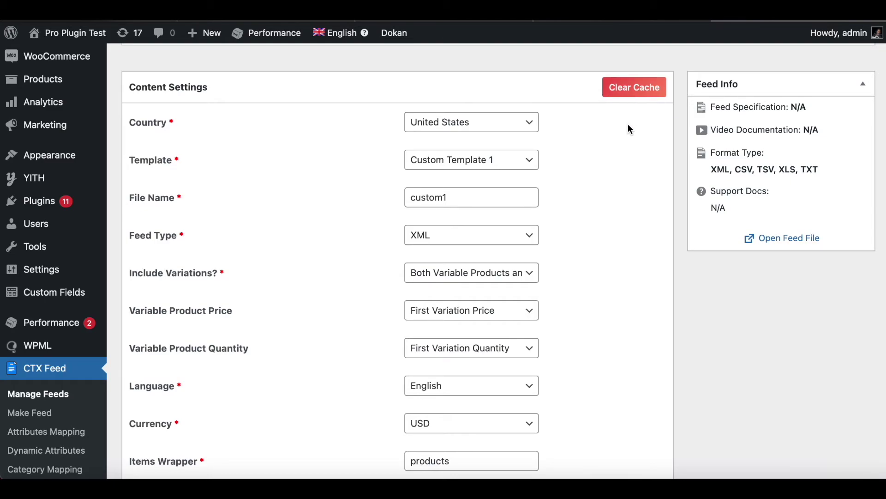
{"action": "left_click", "coordinate": [642, 91]}
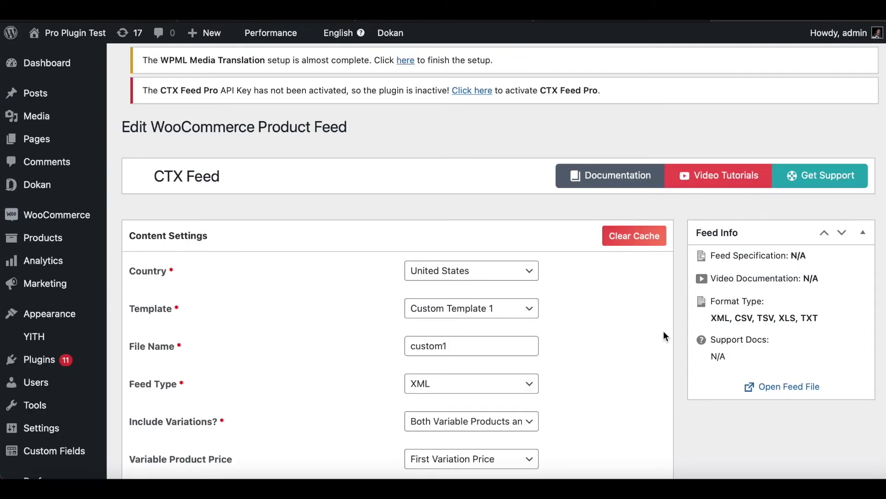
{"action": "scroll", "coordinate": [663, 330], "scroll_direction": "down", "scroll_amount": 15}
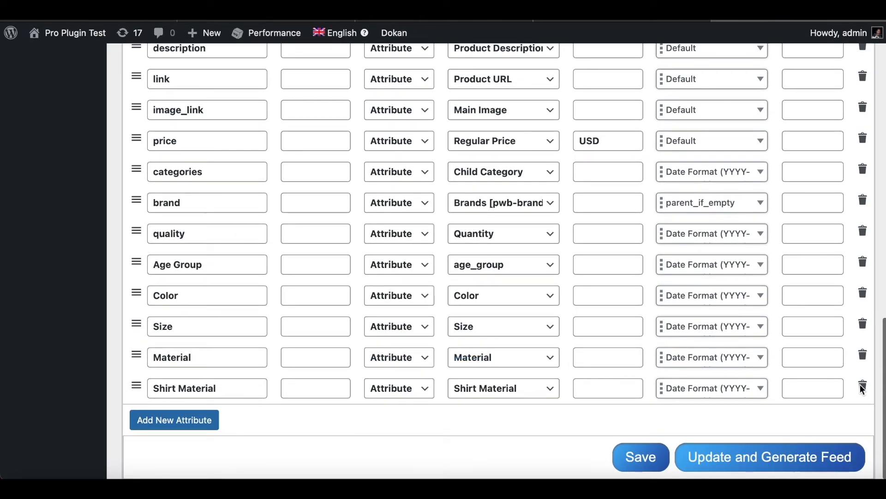
{"action": "left_click", "coordinate": [863, 386]}
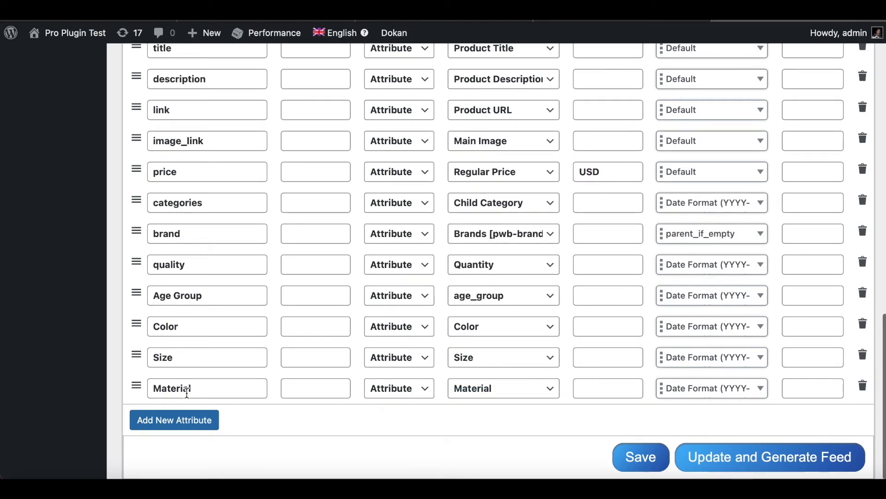
Step: Map the feed's Material field to the DA_Material dynamic attribute
{"action": "left_click", "coordinate": [480, 390]}
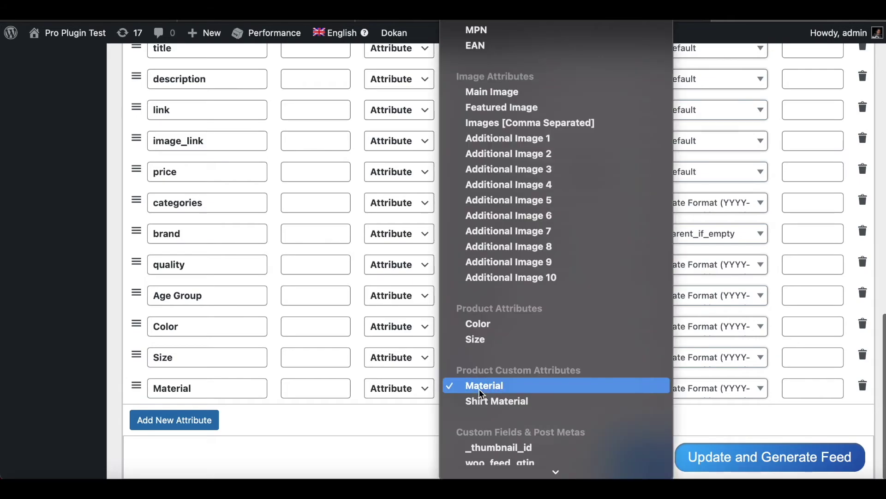
{"action": "scroll", "coordinate": [478, 388], "scroll_direction": "down", "scroll_amount": 15}
{"action": "scroll", "coordinate": [478, 389], "scroll_direction": "down", "scroll_amount": 5}
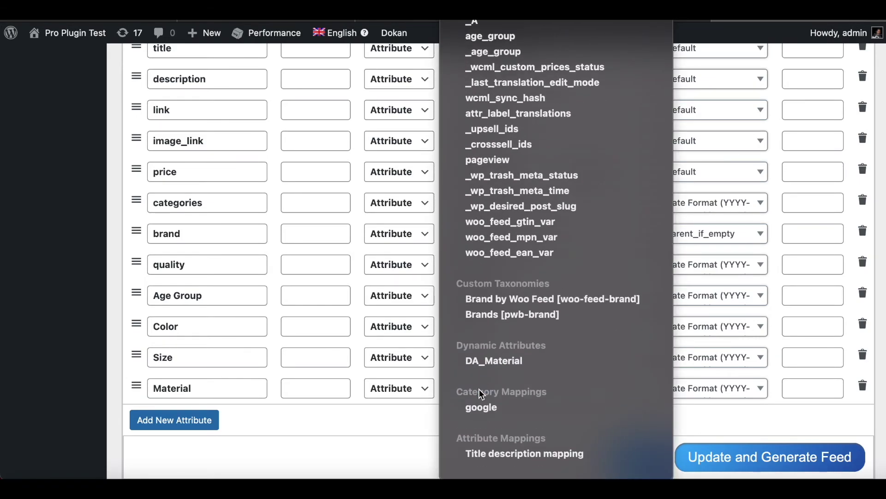
{"action": "left_click", "coordinate": [485, 359]}
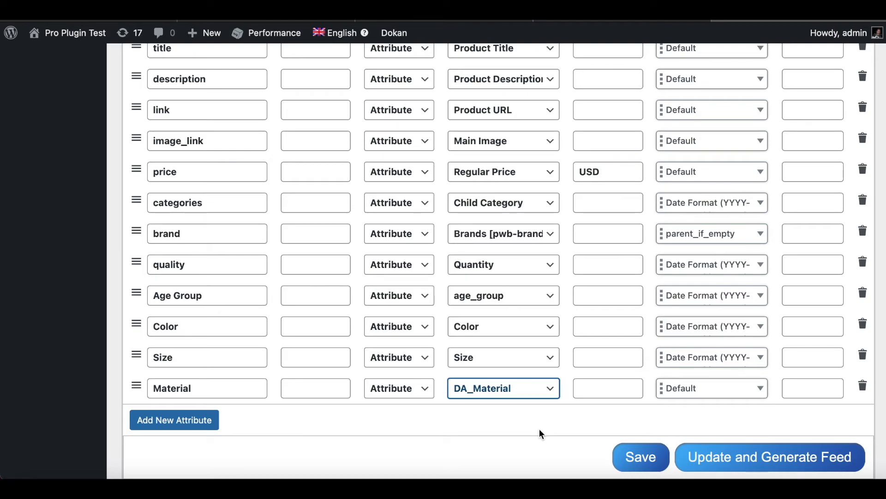
Step: Regenerate the custom1 feed and open its XML output from Manage Feeds
{"action": "left_click", "coordinate": [743, 464]}
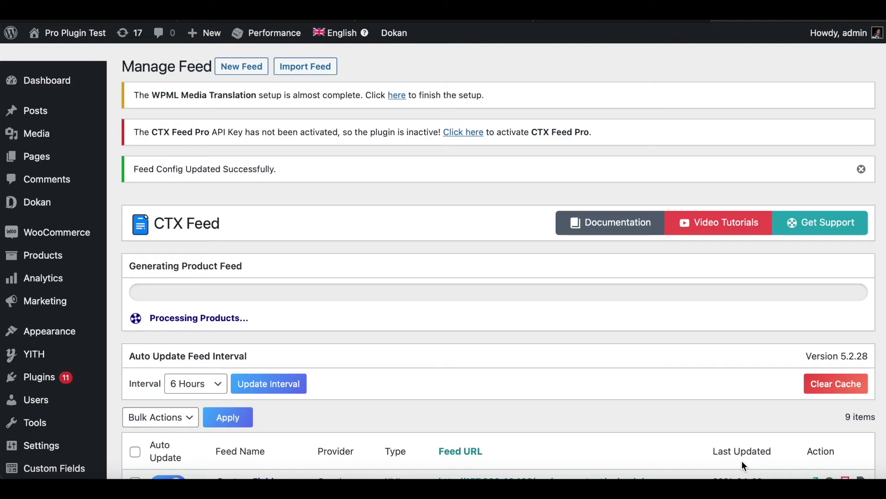
{"action": "scroll", "coordinate": [743, 464], "scroll_direction": "down", "scroll_amount": 3}
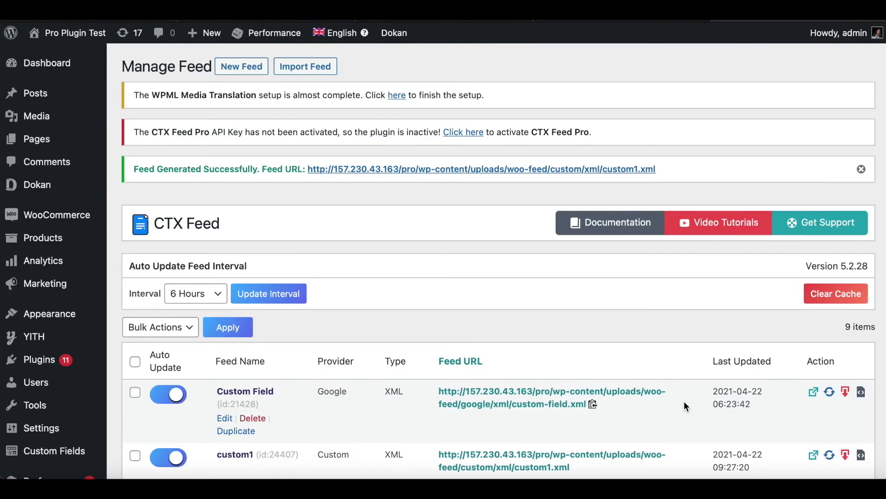
{"action": "scroll", "coordinate": [675, 393], "scroll_direction": "down", "scroll_amount": 3}
{"action": "scroll", "coordinate": [675, 392], "scroll_direction": "down", "scroll_amount": 3}
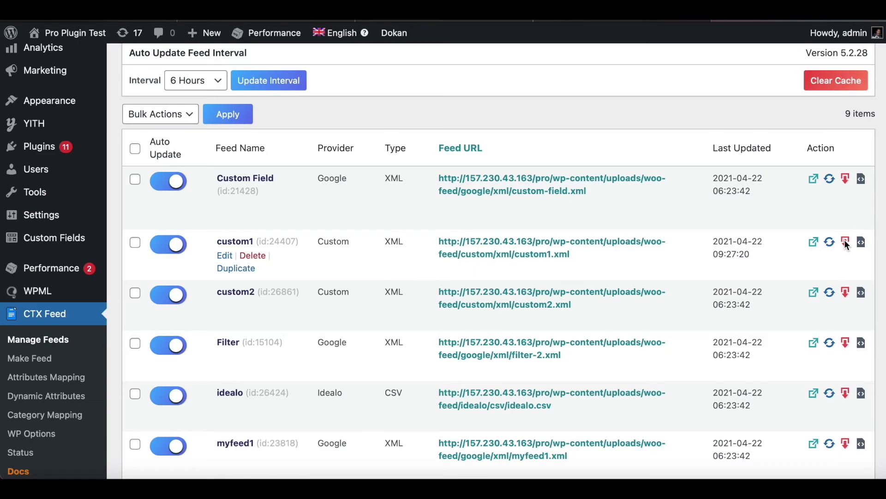
{"action": "left_click", "coordinate": [846, 241]}
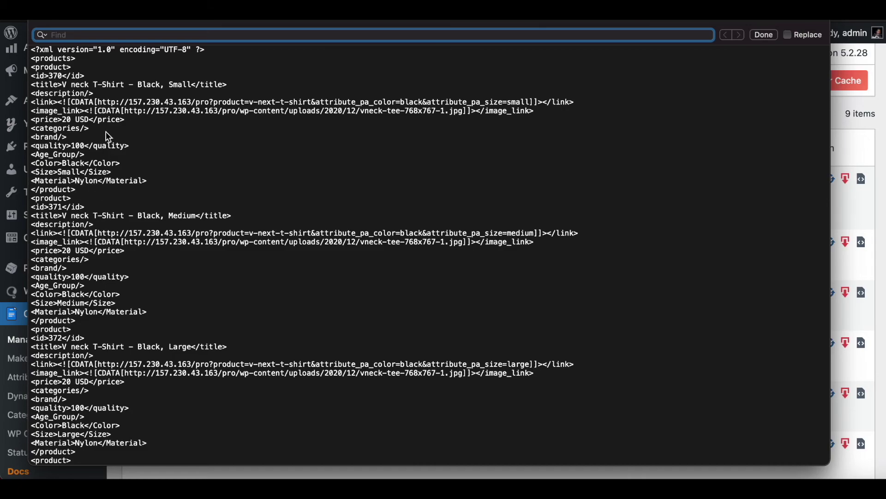
Step: Search the XML for 'short' and select the Winter Short Sleeve hoodie's Material value Cotton
{"action": "scroll", "coordinate": [105, 307], "scroll_direction": "down", "scroll_amount": 4}
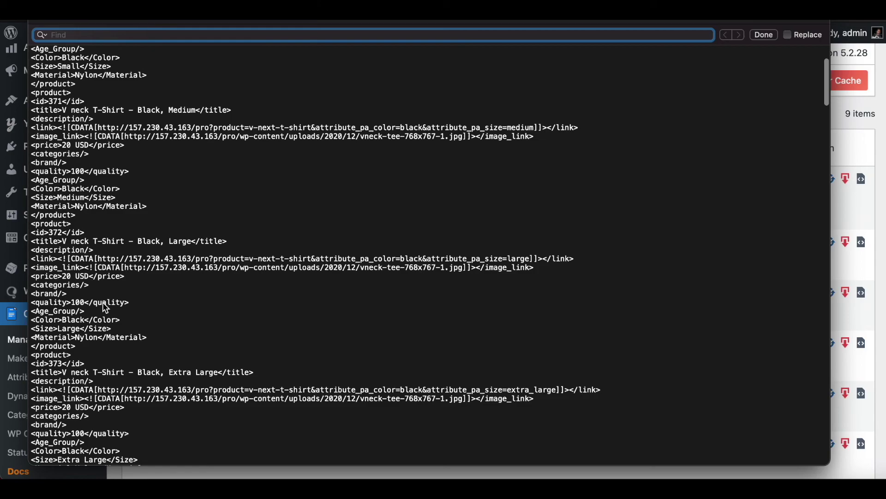
{"action": "left_click", "coordinate": [118, 35]}
{"action": "type", "text": "short"}
{"action": "left_click", "coordinate": [118, 169]}
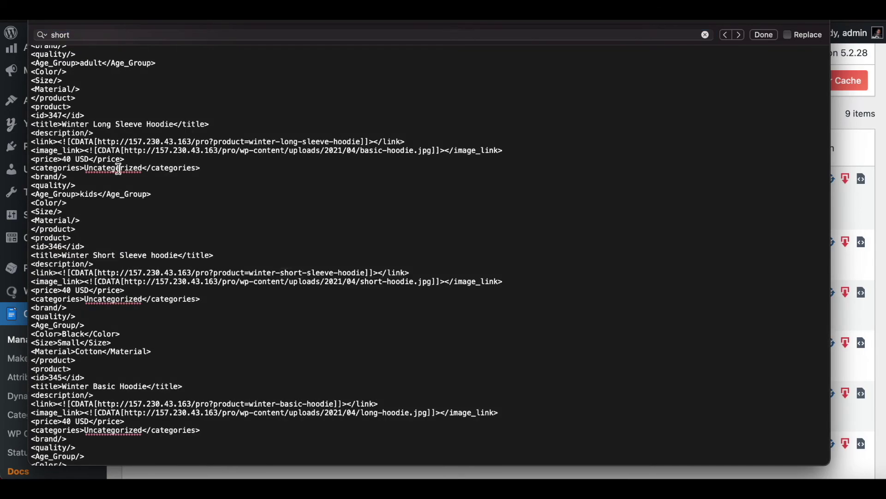
{"action": "scroll", "coordinate": [121, 264], "scroll_direction": "down", "scroll_amount": 3}
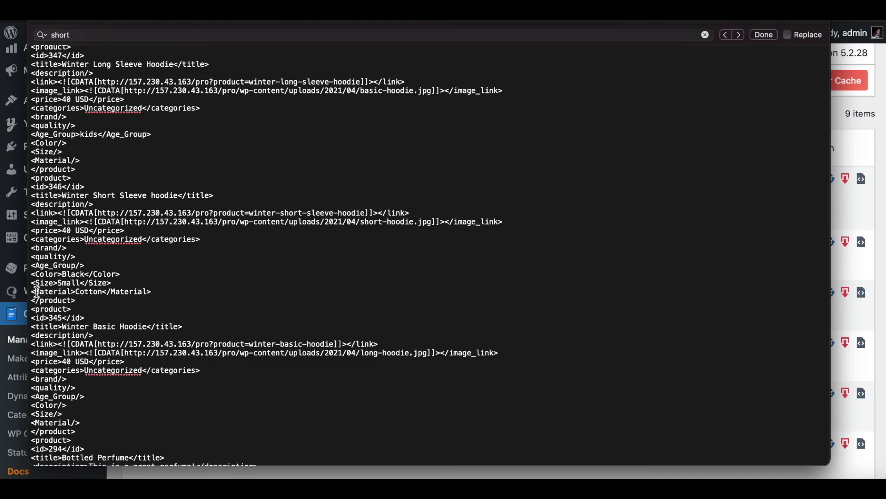
{"action": "left_click_drag", "start_coordinate": [35, 291], "coordinate": [103, 294]}
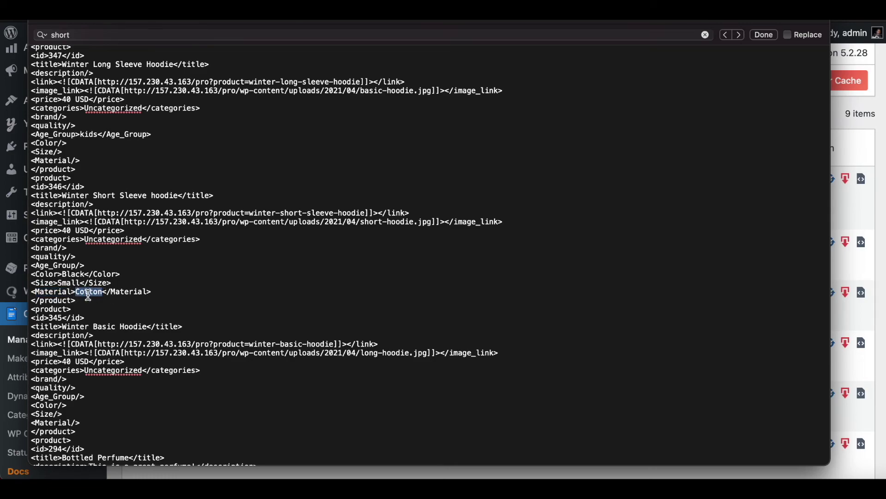